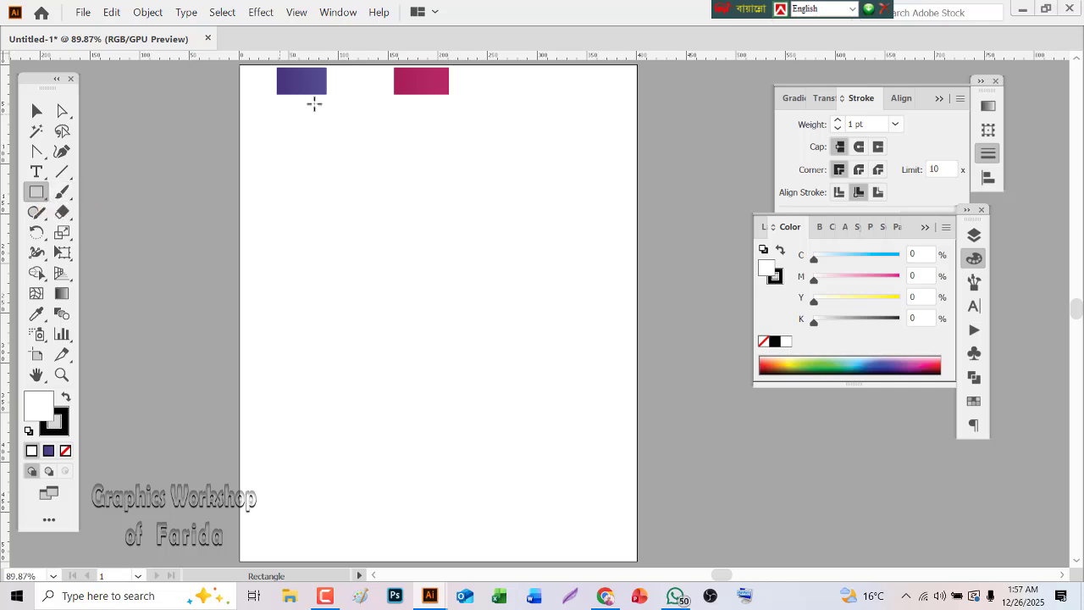
Draw a tall rectangle filled with the purple gradient sampled from the swatch, and place an overlapping copy offset down and to the right
click(43, 315)
click(293, 88)
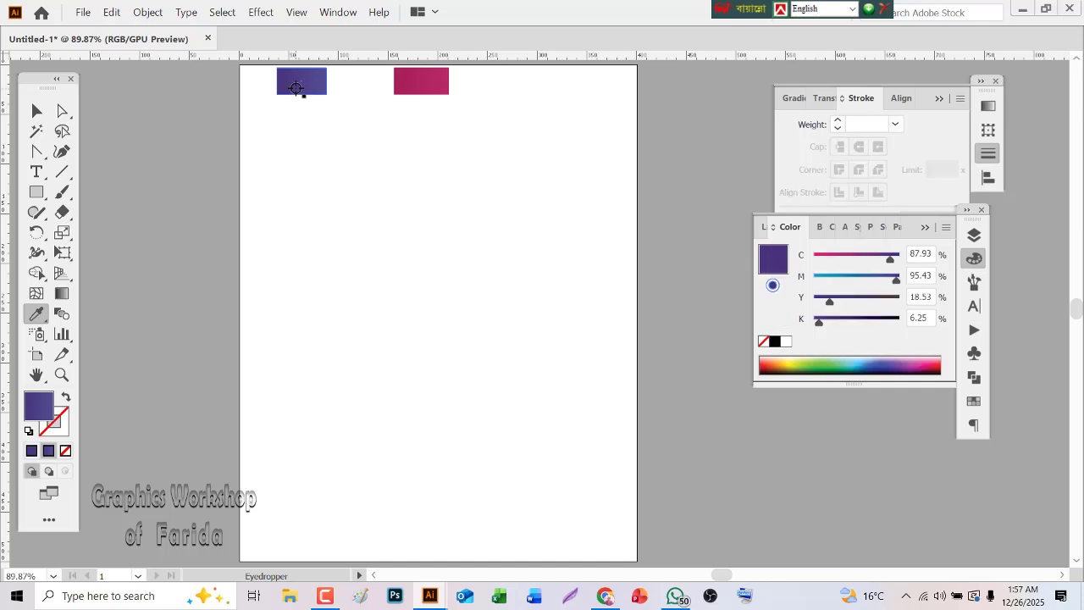
click(34, 193)
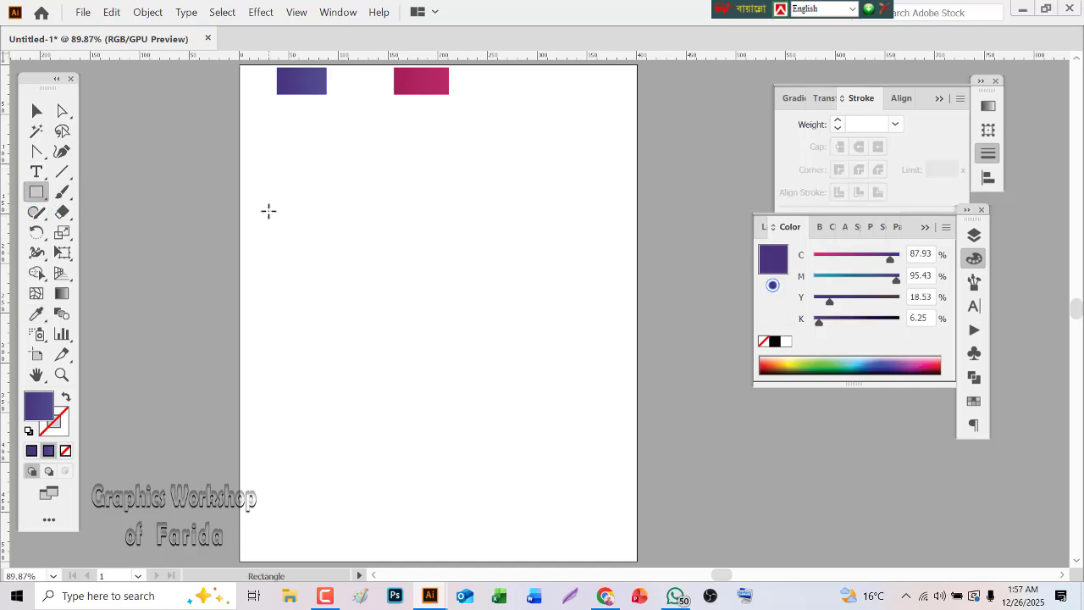
drag(277, 213, 394, 375)
click(36, 111)
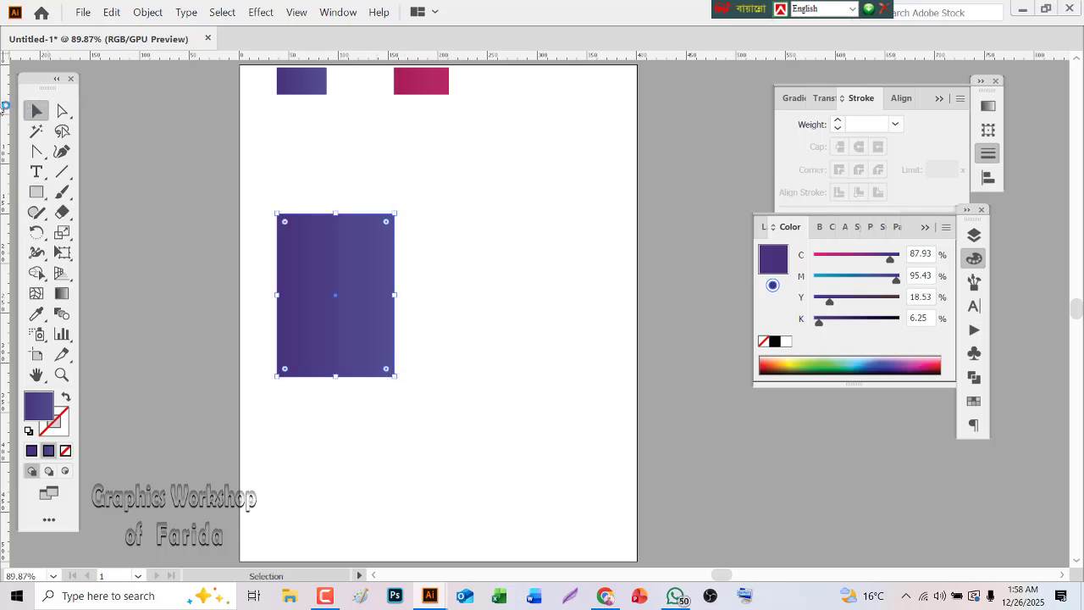
drag(316, 295, 353, 289)
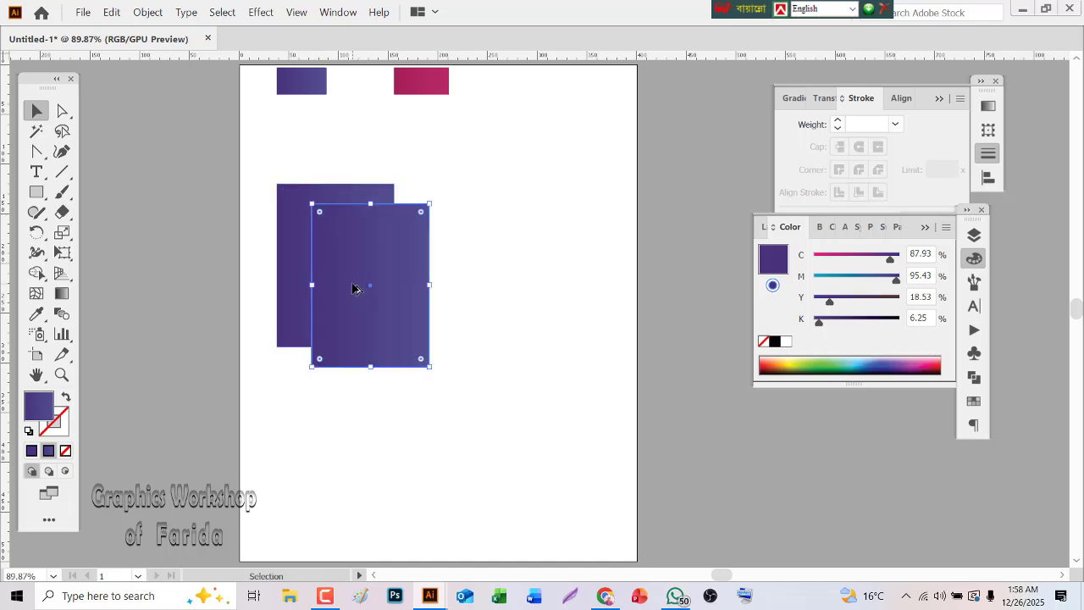
Slant the front rectangle by moving only its right edge down about 7 px
click(62, 111)
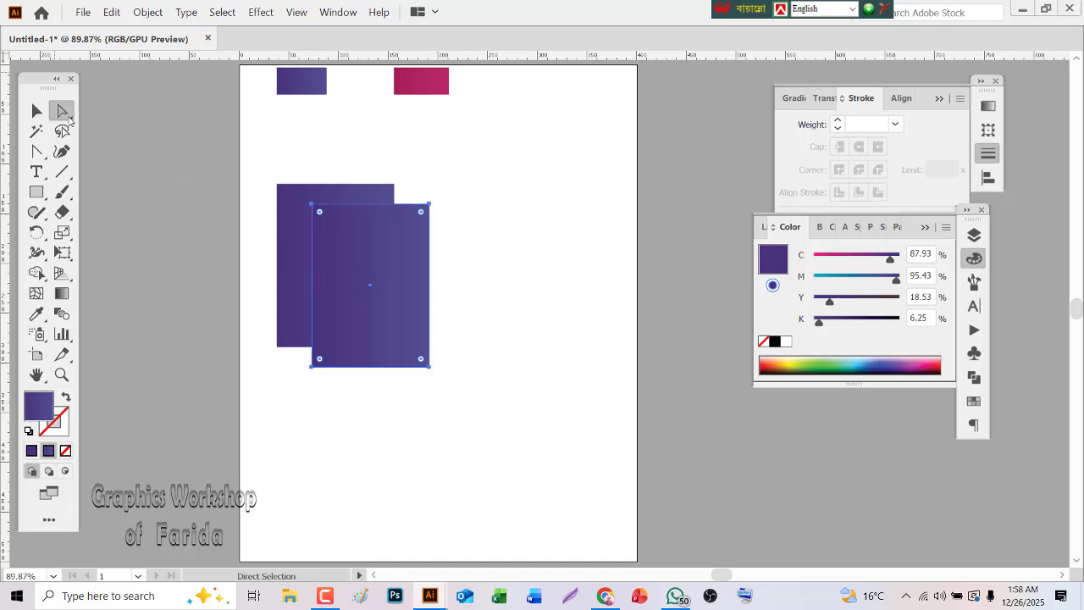
click(465, 259)
click(430, 266)
drag(430, 268, 431, 276)
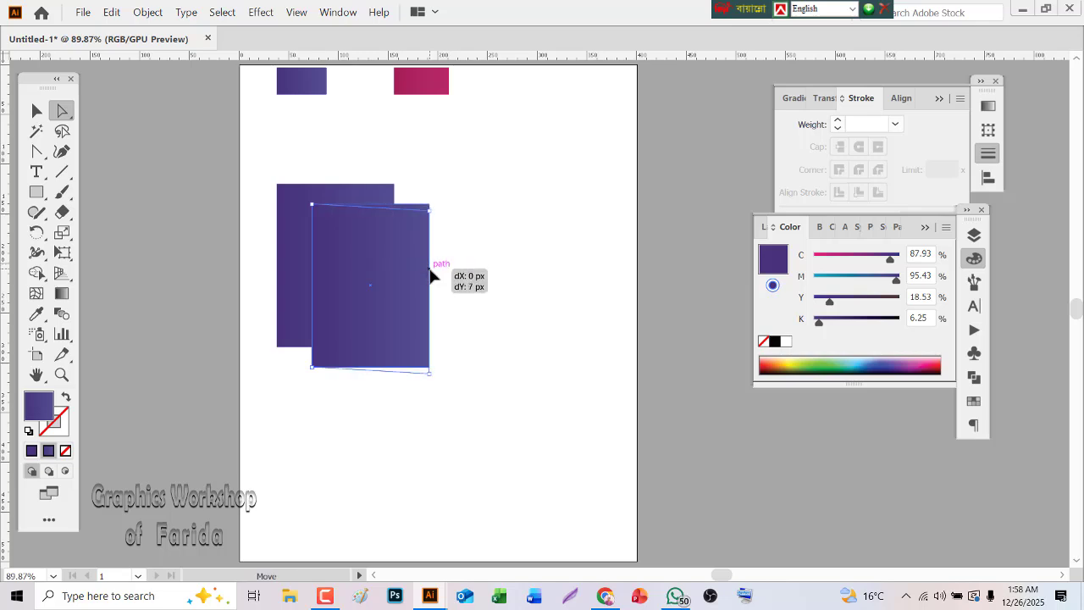
drag(430, 276, 431, 275)
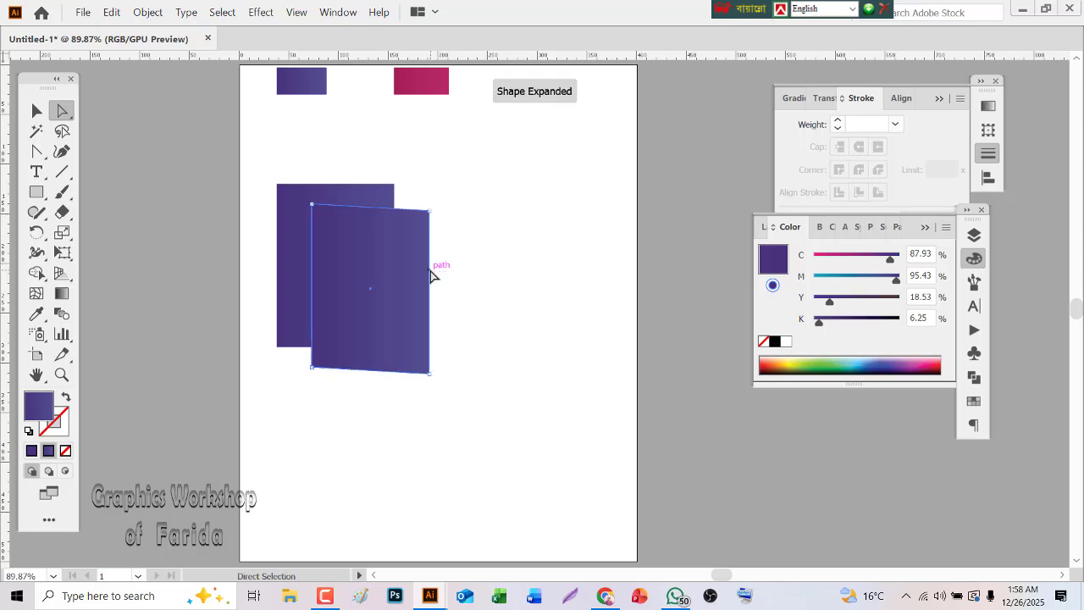
Nudge the front shape's lower-right corner anchor slightly to the right
click(429, 374)
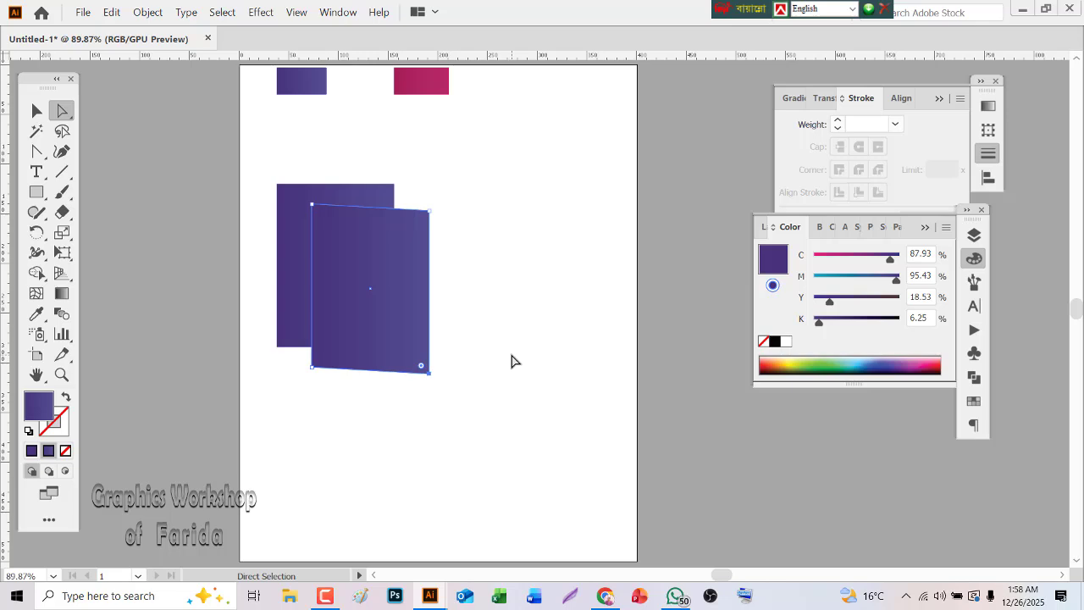
key(Right)
key(Right)
key(Right)
click(511, 362)
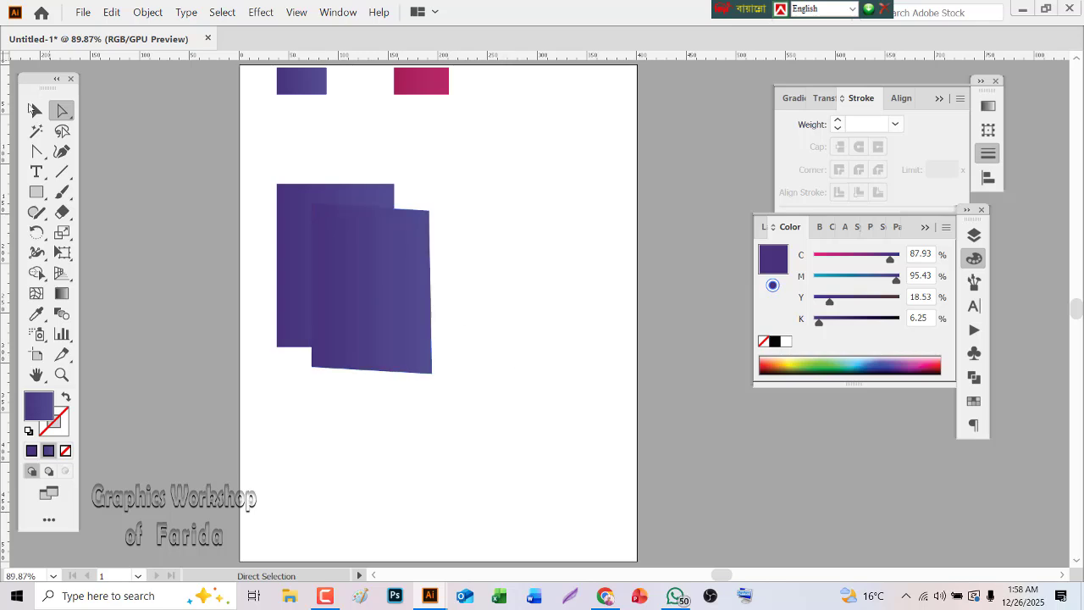
Blend the two purple shapes using 8 specified steps
click(36, 111)
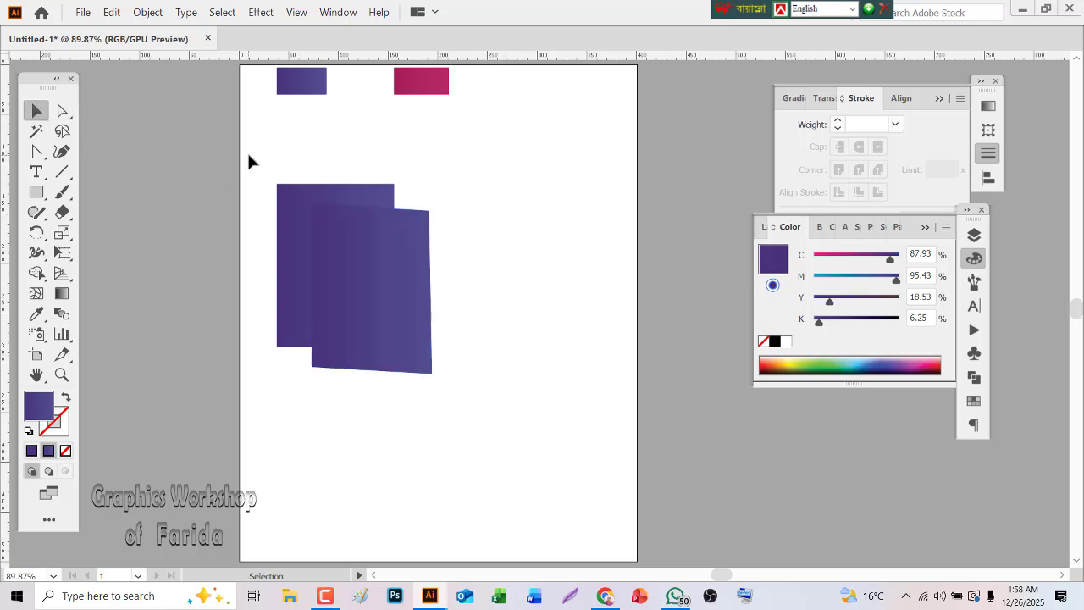
drag(251, 162, 356, 253)
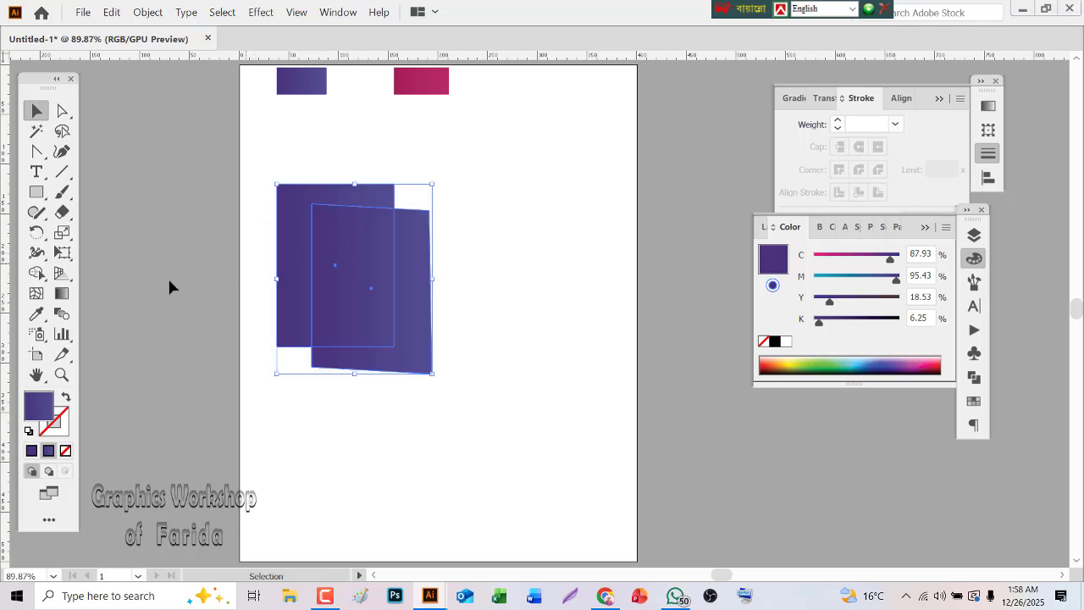
double_click(53, 313)
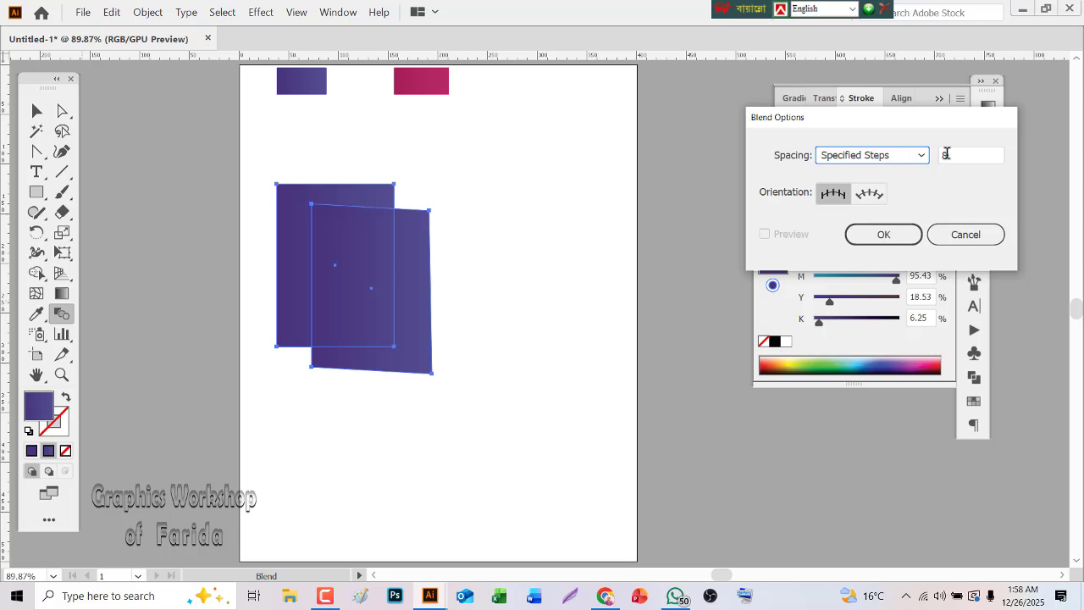
click(867, 242)
click(145, 13)
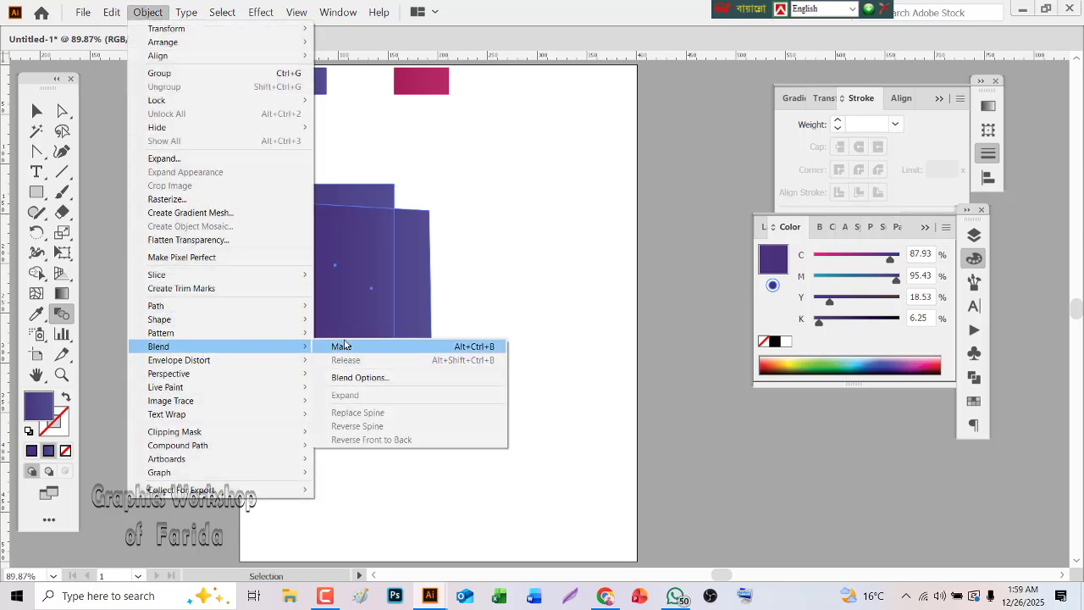
click(342, 346)
Expand the blend's object and fill, and ungroup the resulting shapes
click(62, 375)
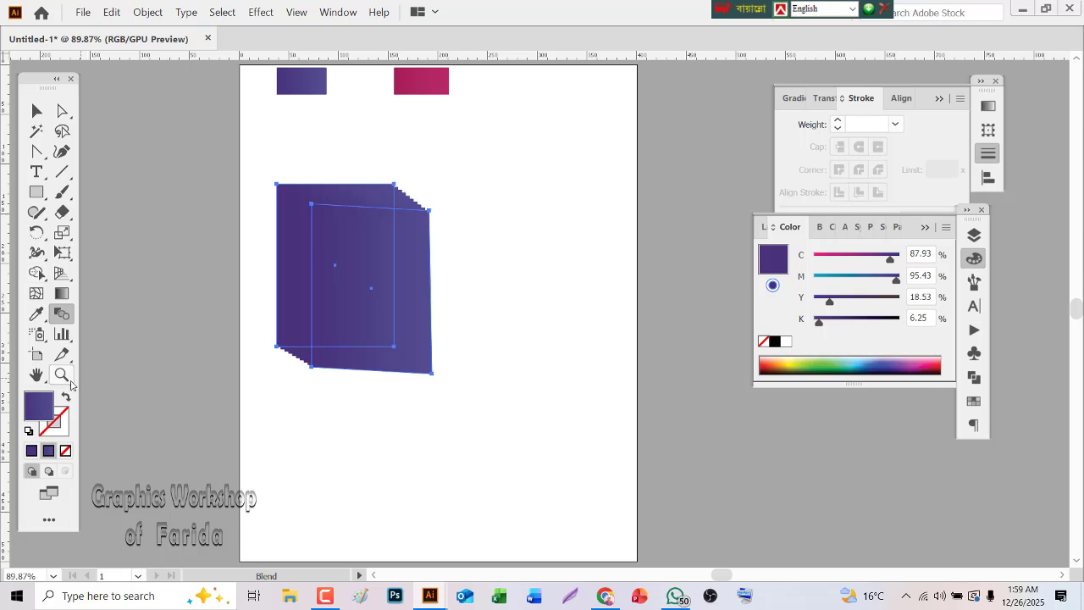
click(428, 245)
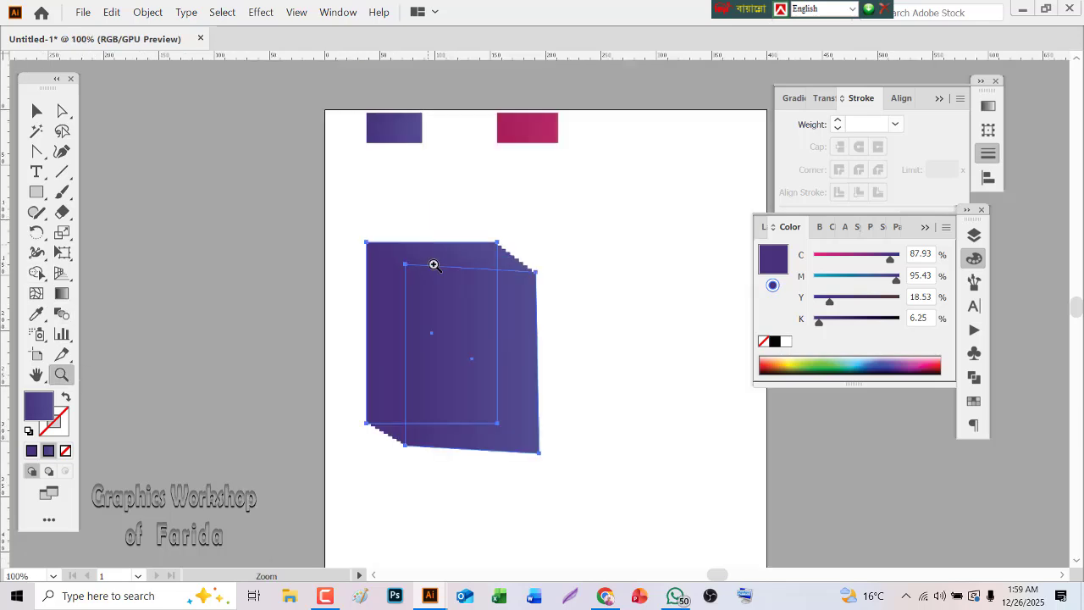
click(460, 301)
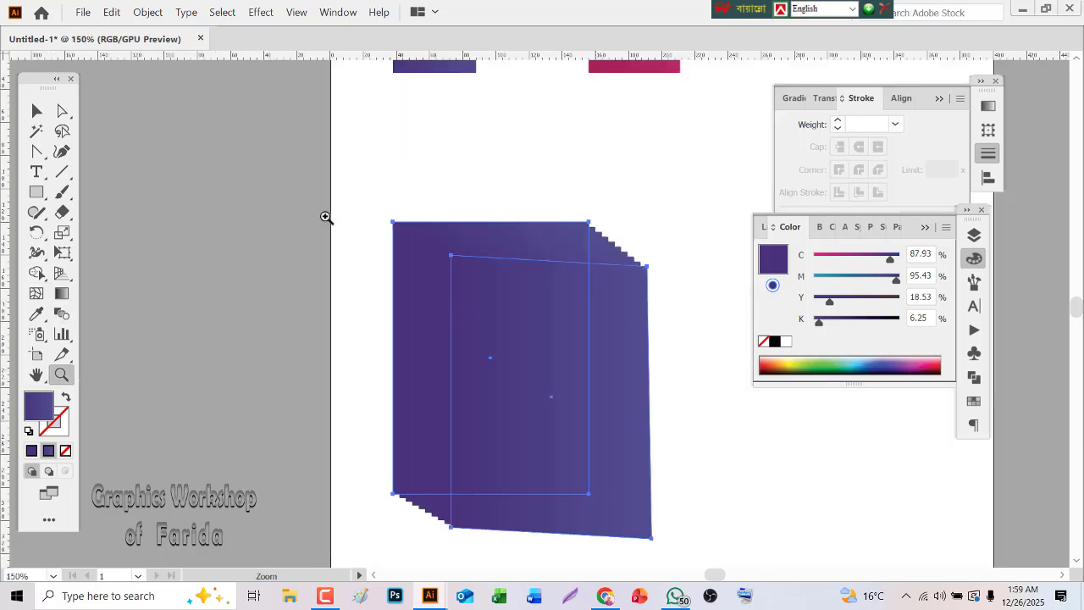
click(148, 12)
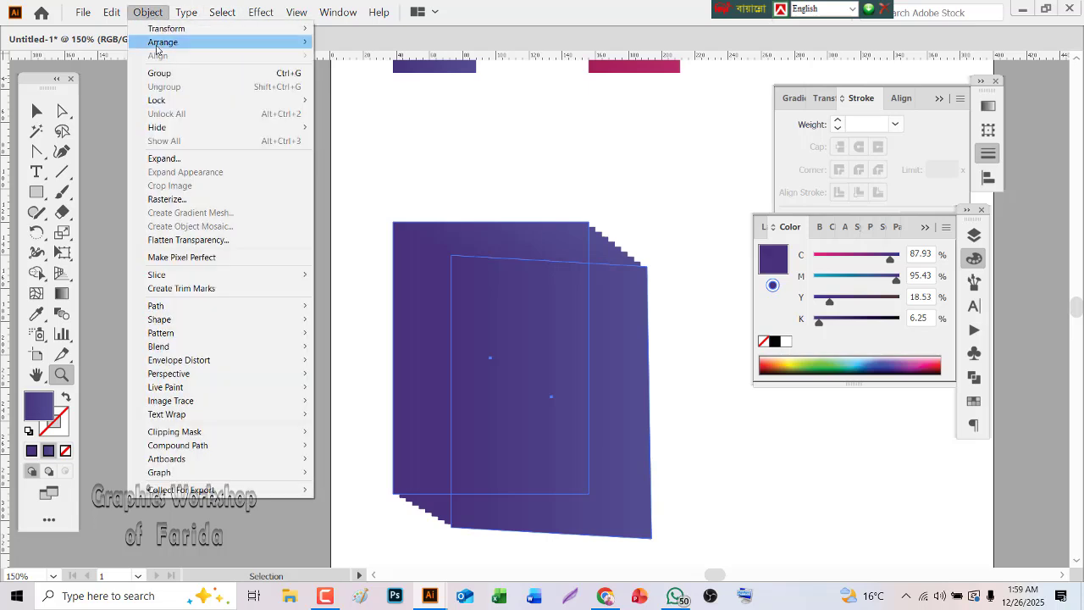
click(164, 160)
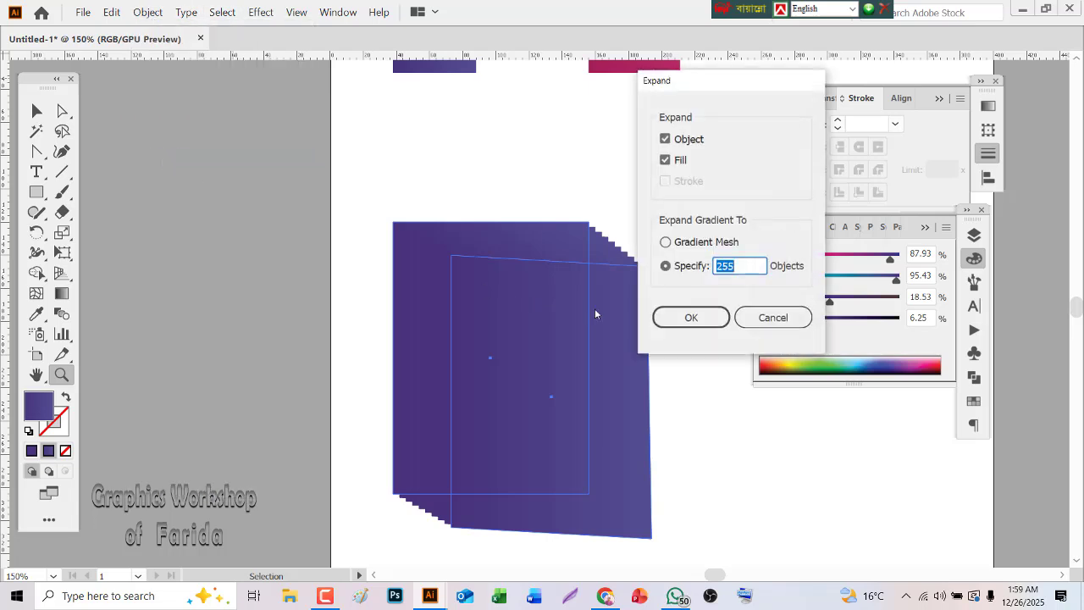
click(674, 315)
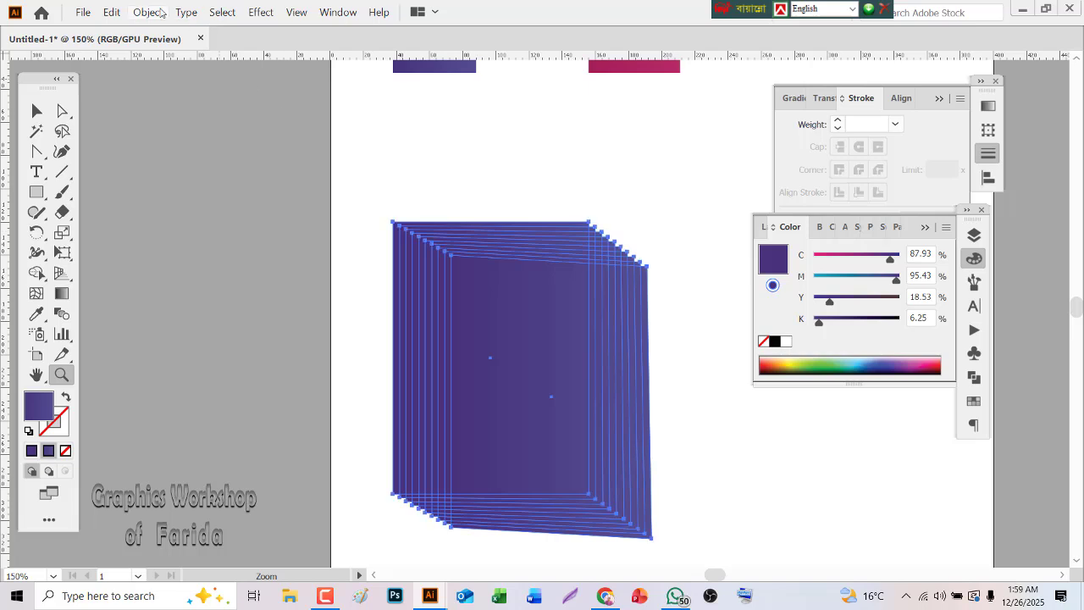
click(158, 12)
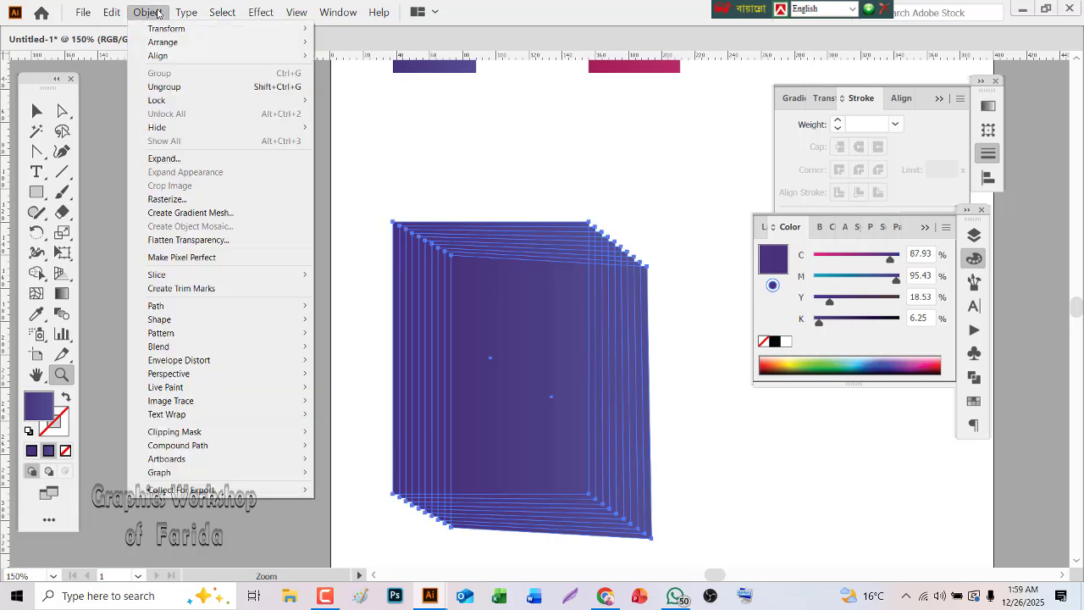
click(180, 88)
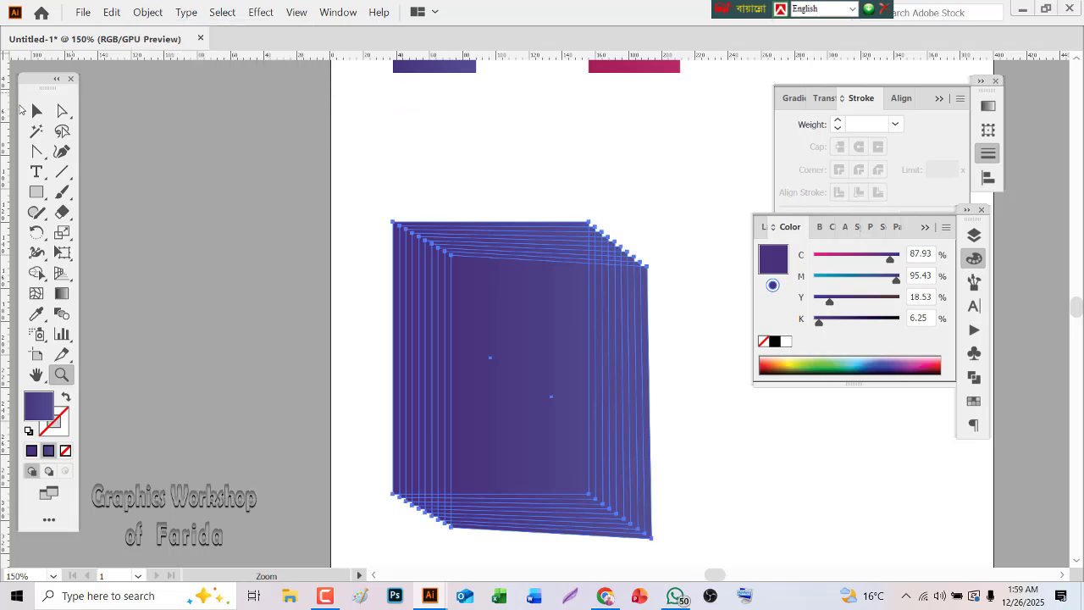
click(36, 110)
click(483, 170)
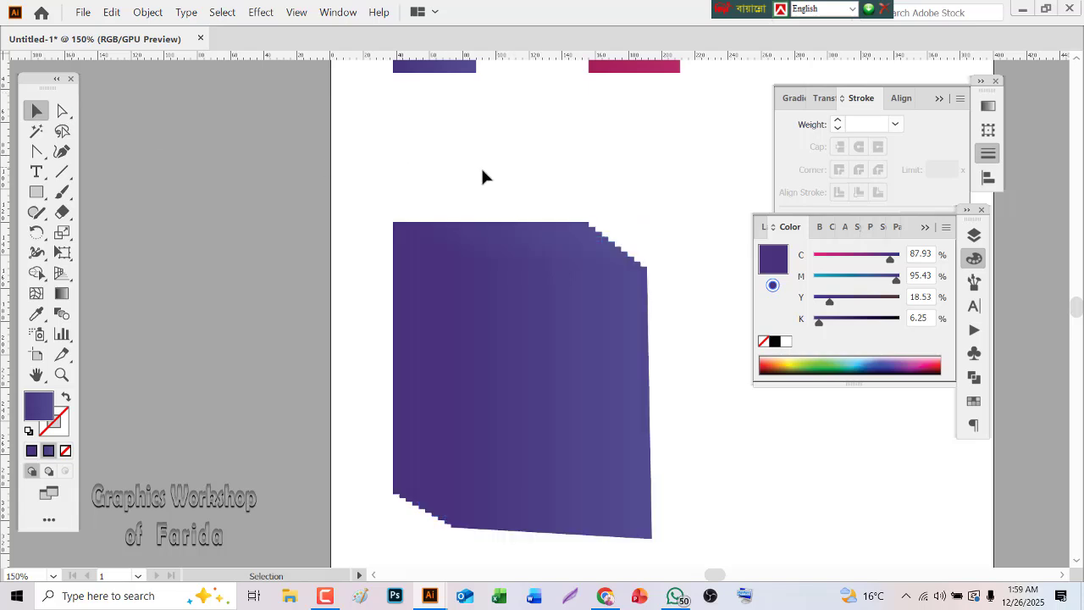
click(571, 319)
click(678, 220)
Fill all the intermediate shapes between the front and back covers with solid white
click(62, 375)
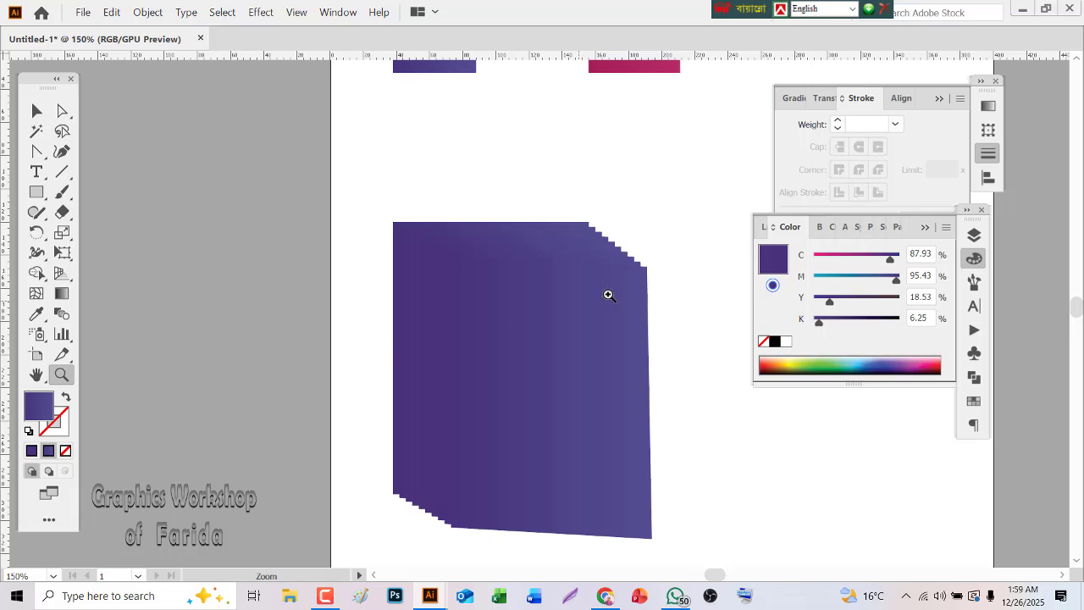
click(657, 294)
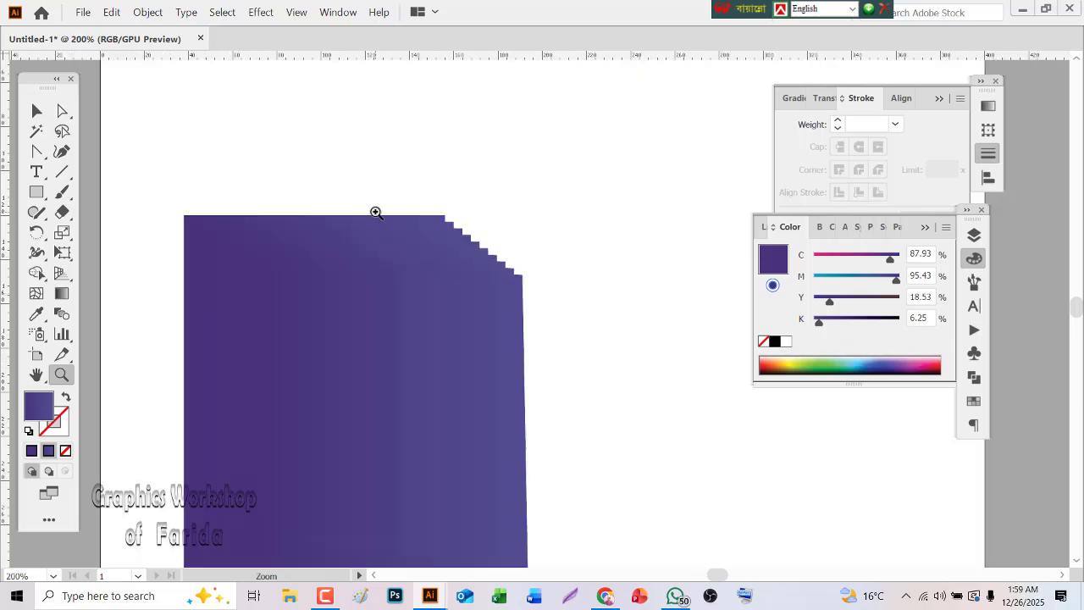
click(33, 113)
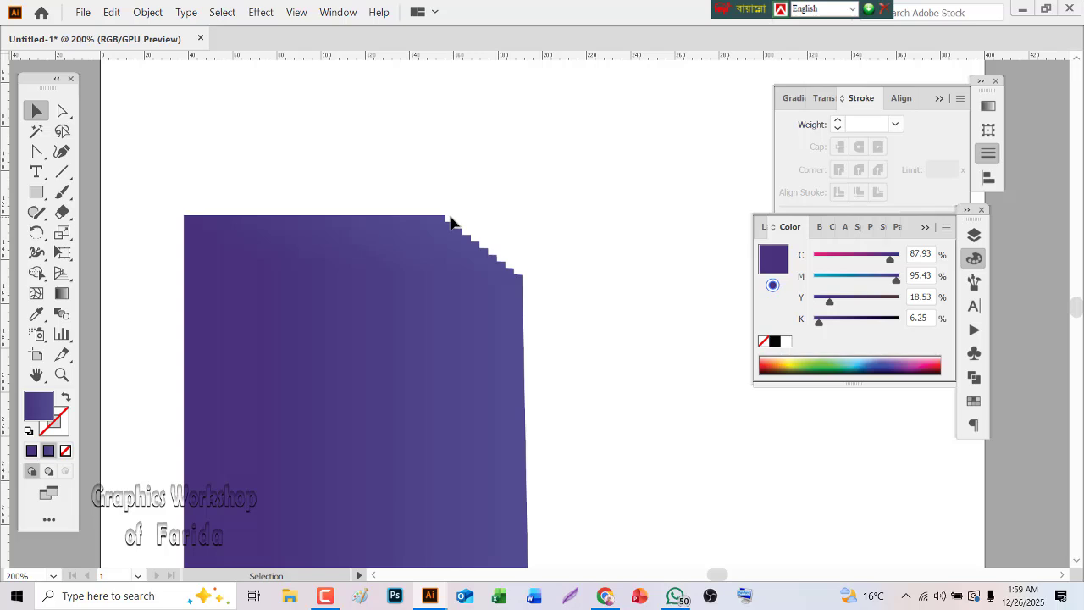
drag(450, 217, 515, 269)
drag(516, 275, 515, 274)
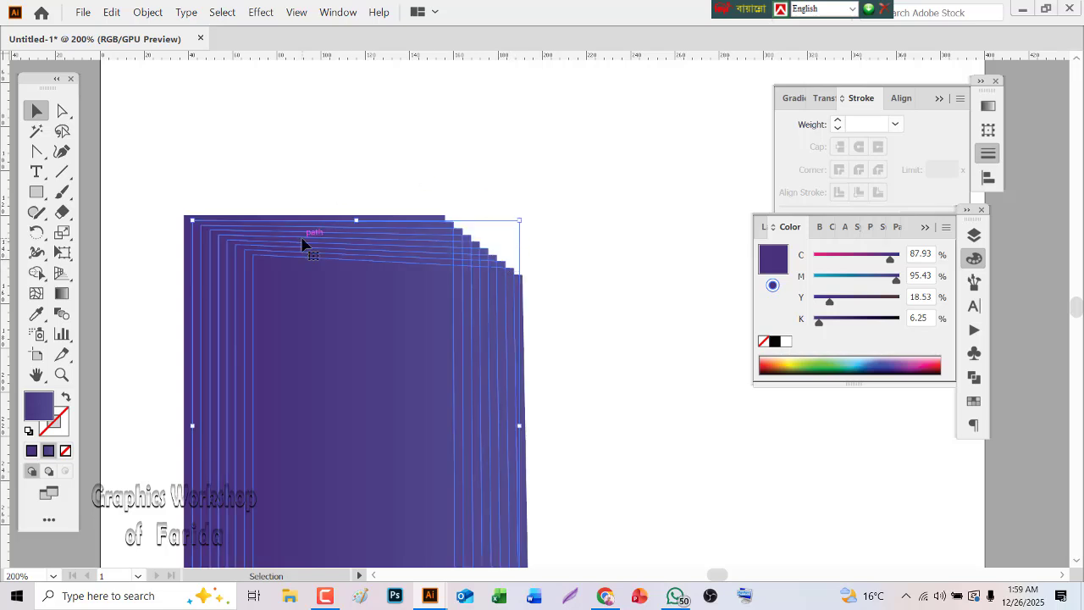
click(786, 342)
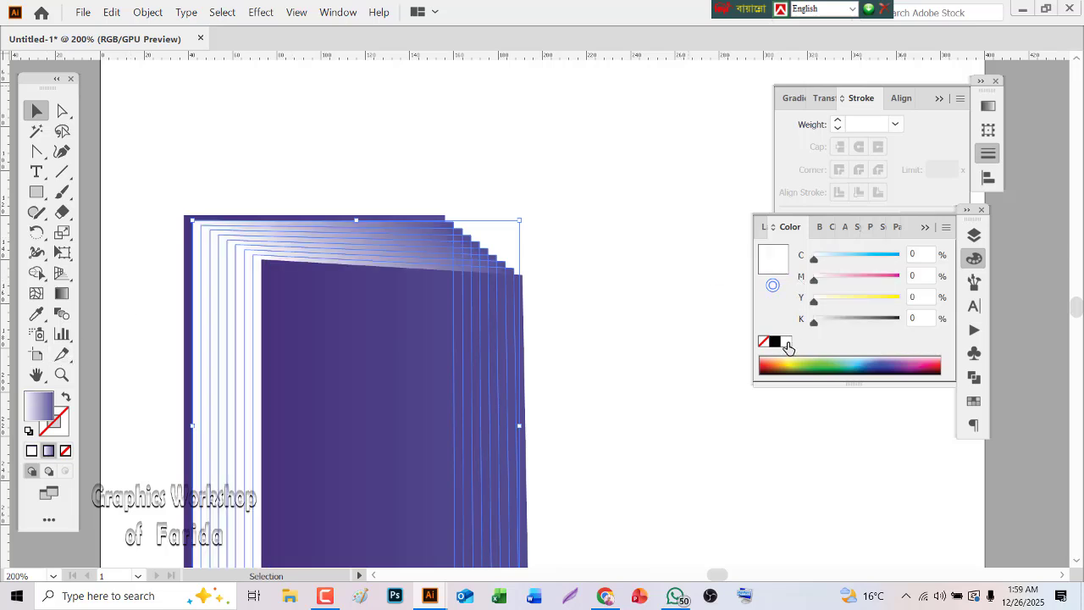
click(33, 451)
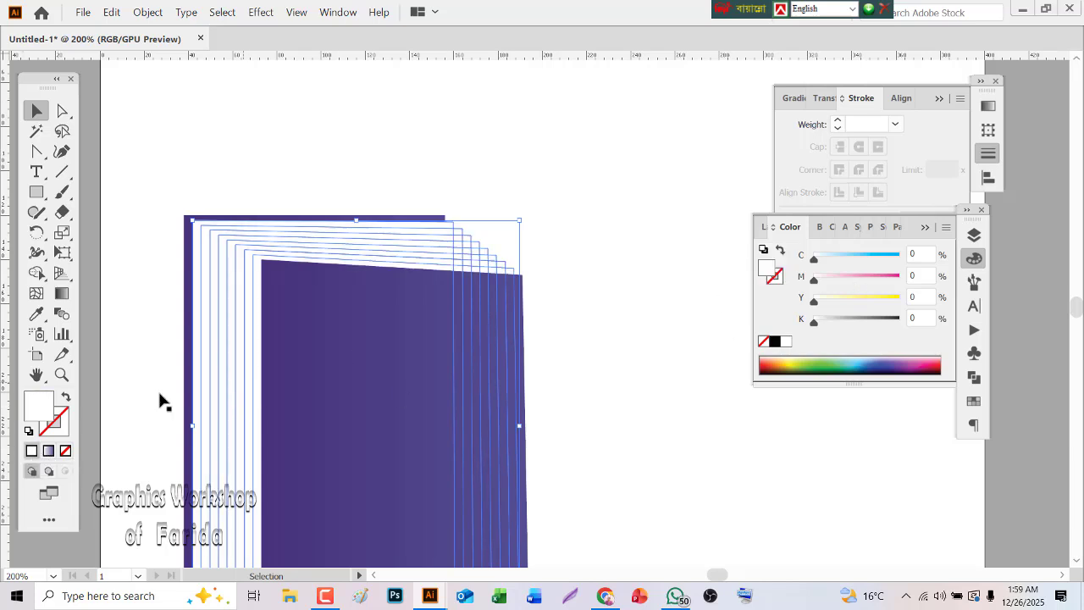
Give the white page shapes a black stroke with a weight of 0.1 pt
click(66, 420)
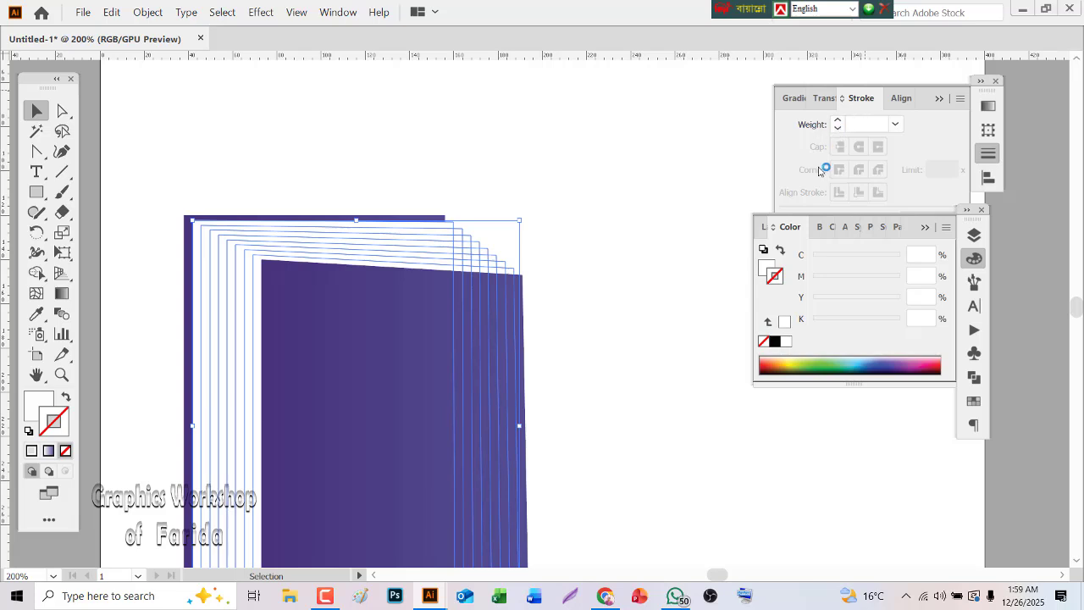
click(775, 341)
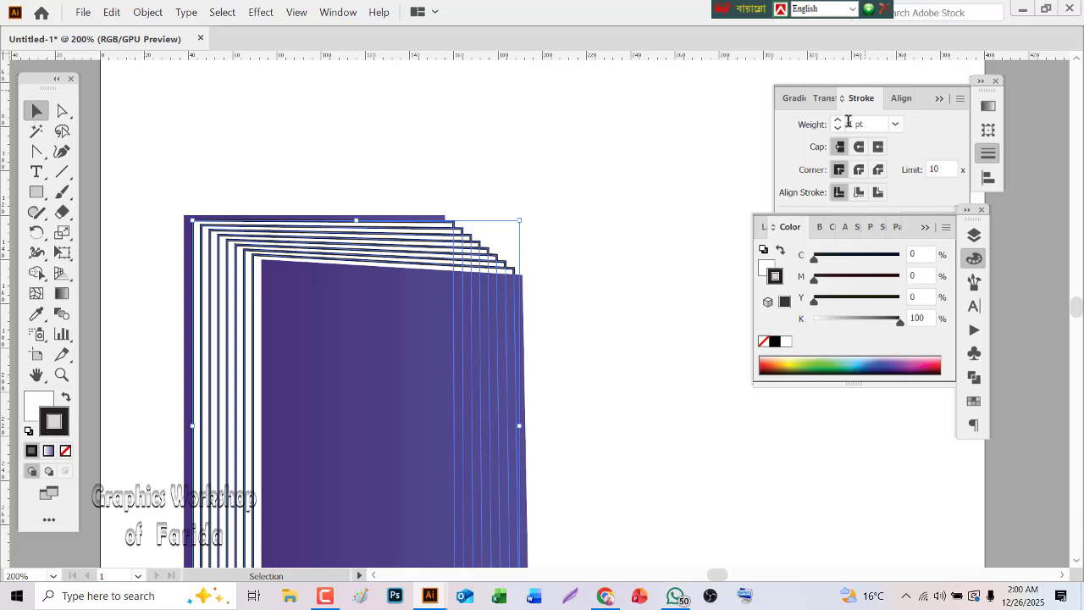
click(850, 124)
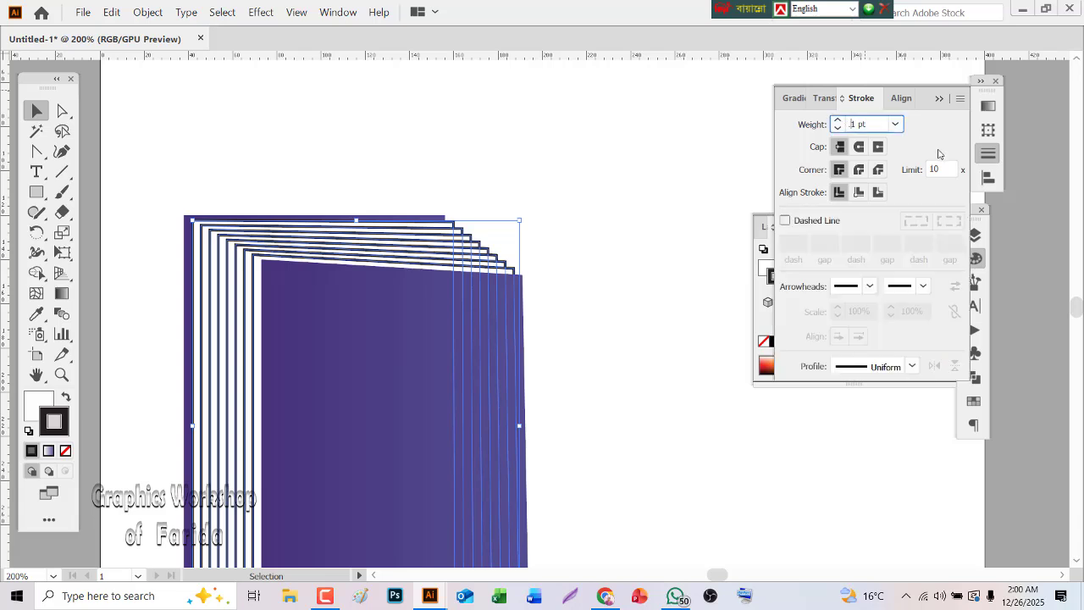
key(Return)
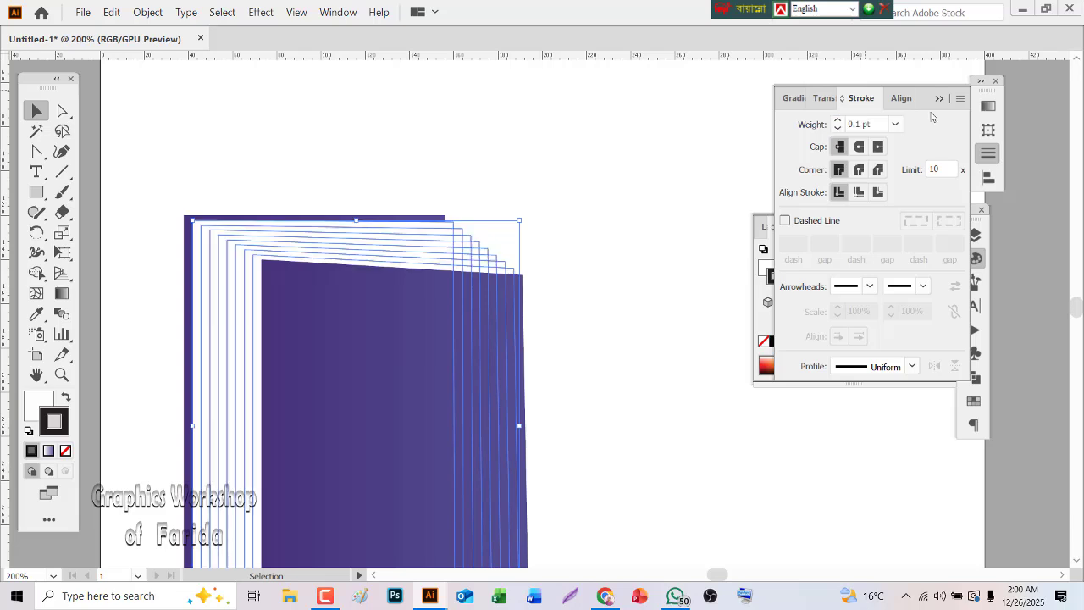
click(441, 124)
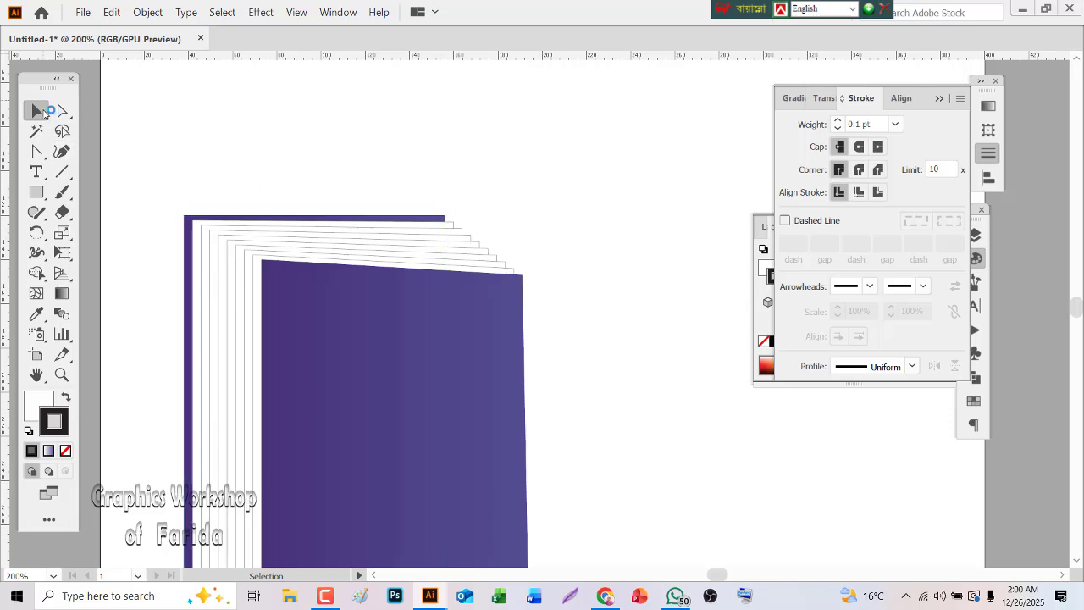
Enlarge the back cover rectangle up and to the right from its upper-right corner, extending past the first white page
click(422, 217)
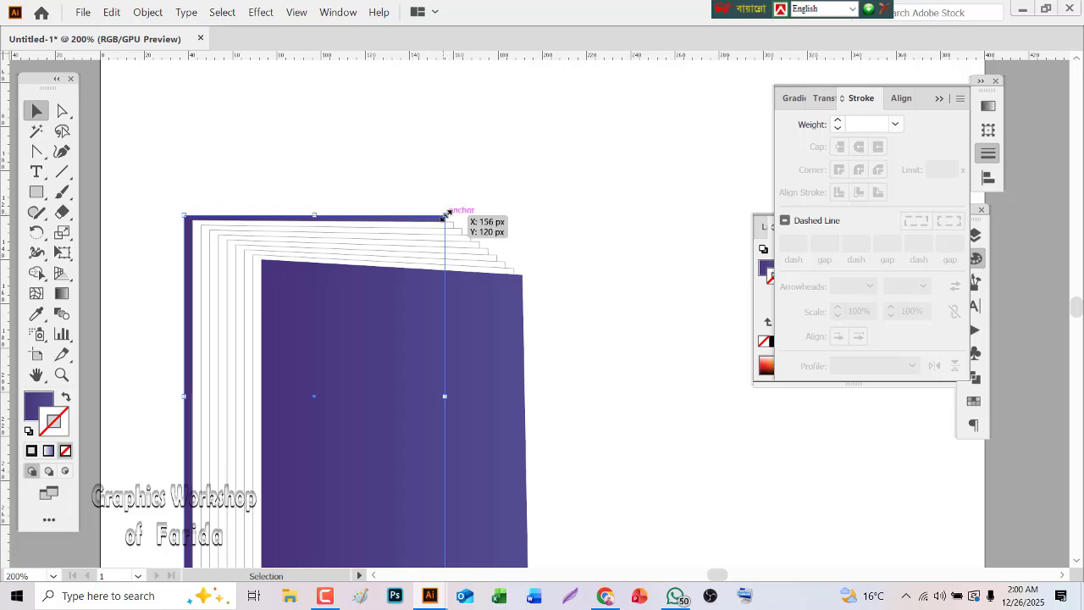
drag(445, 217, 460, 204)
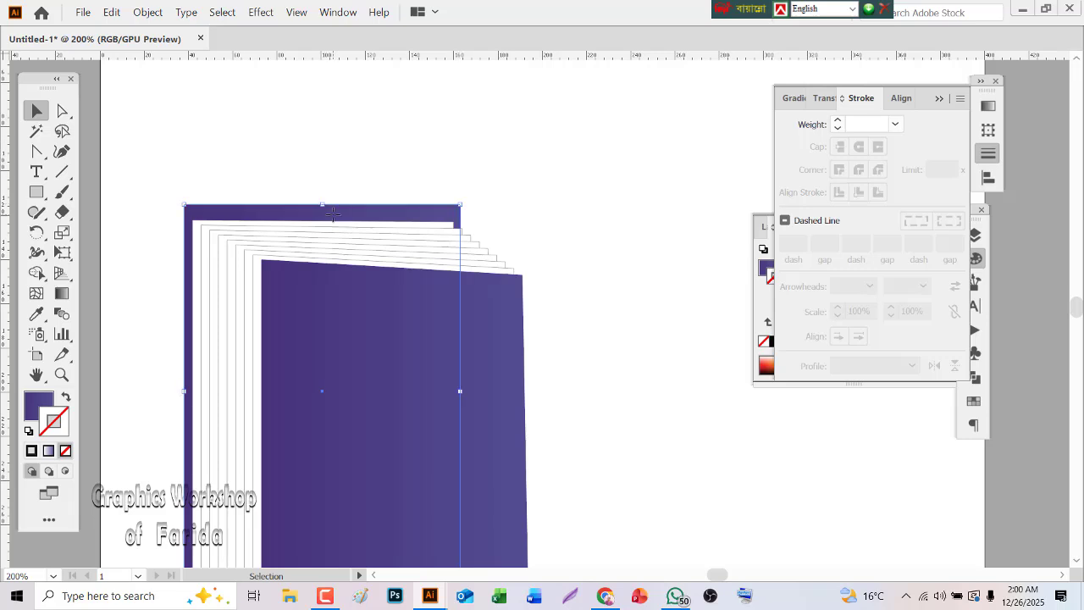
Fill the back cover rectangle with a solid cream colour of C 0, M 0, Y 10 and K 10
click(38, 405)
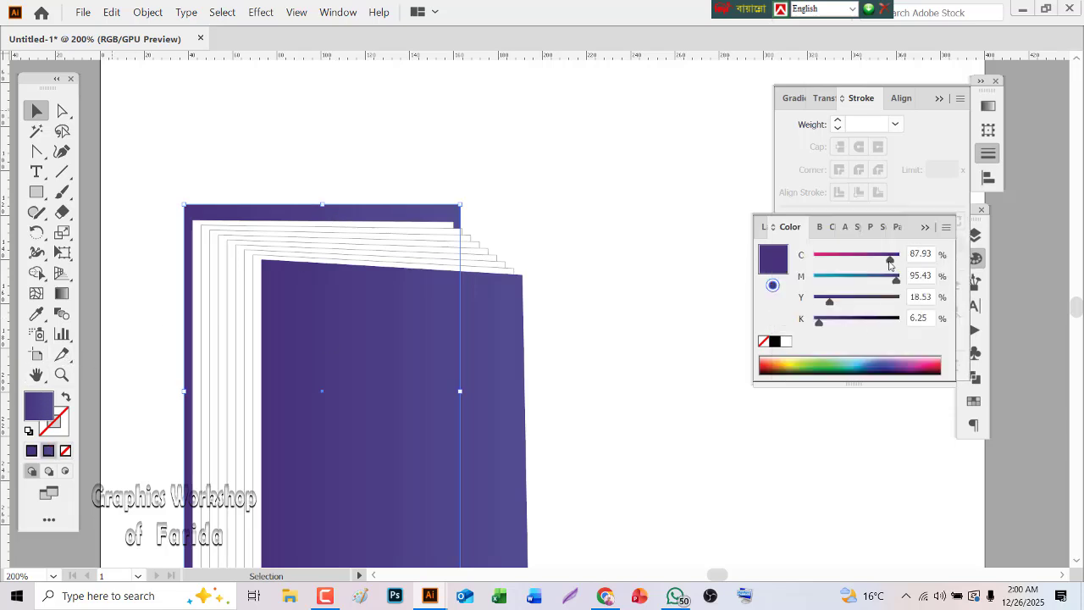
drag(890, 260, 814, 258)
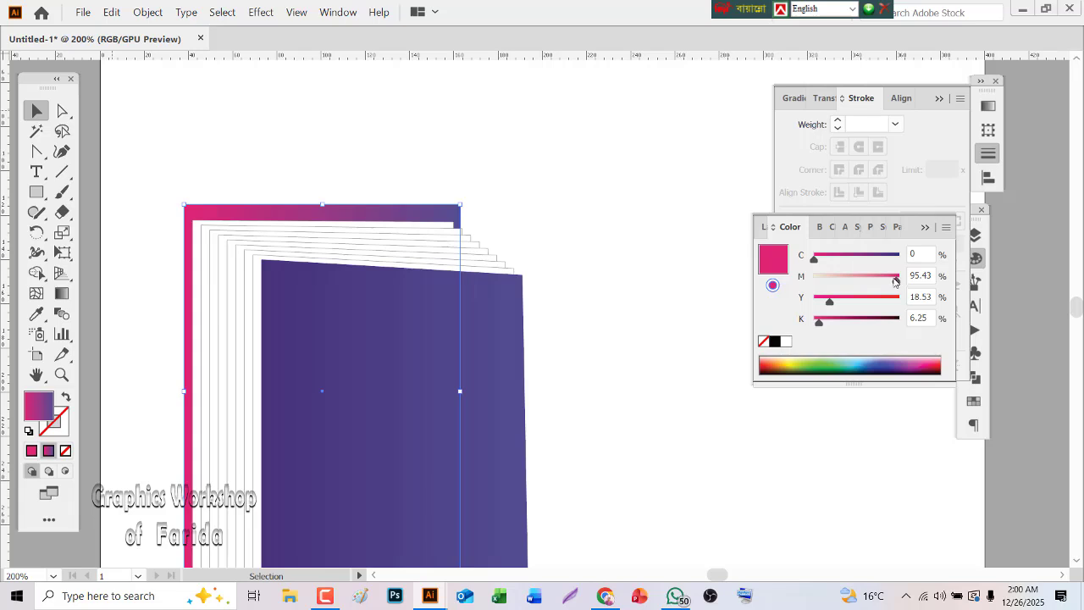
drag(895, 280, 814, 278)
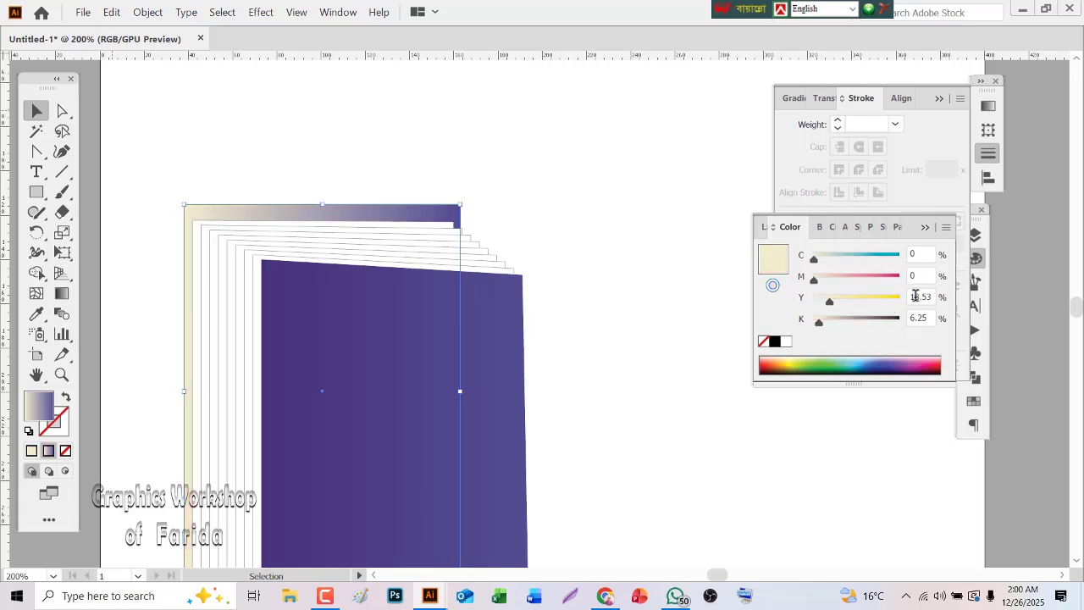
click(915, 296)
text(10)
key(Tab)
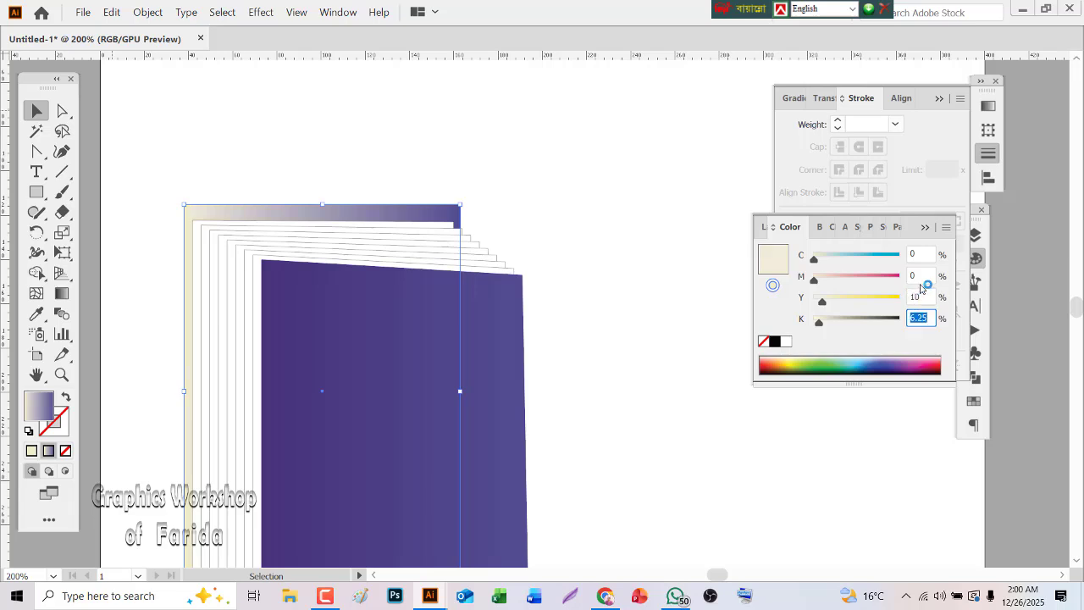
text(10)
click(33, 452)
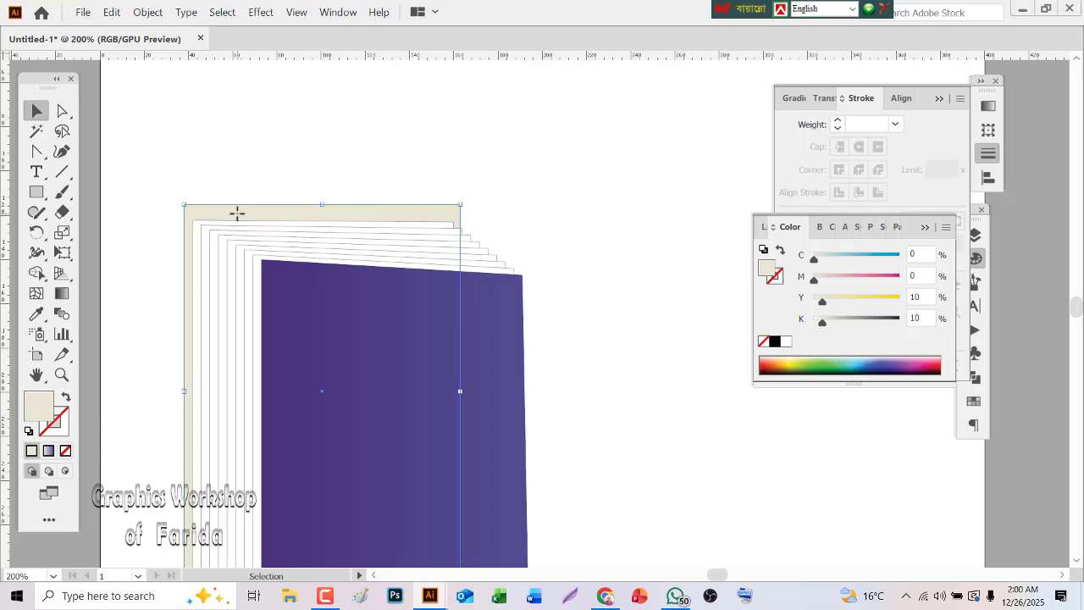
Paste a copy of the cream back cover in front and shrink its height to a thin strip along the cover's top edge
click(111, 12)
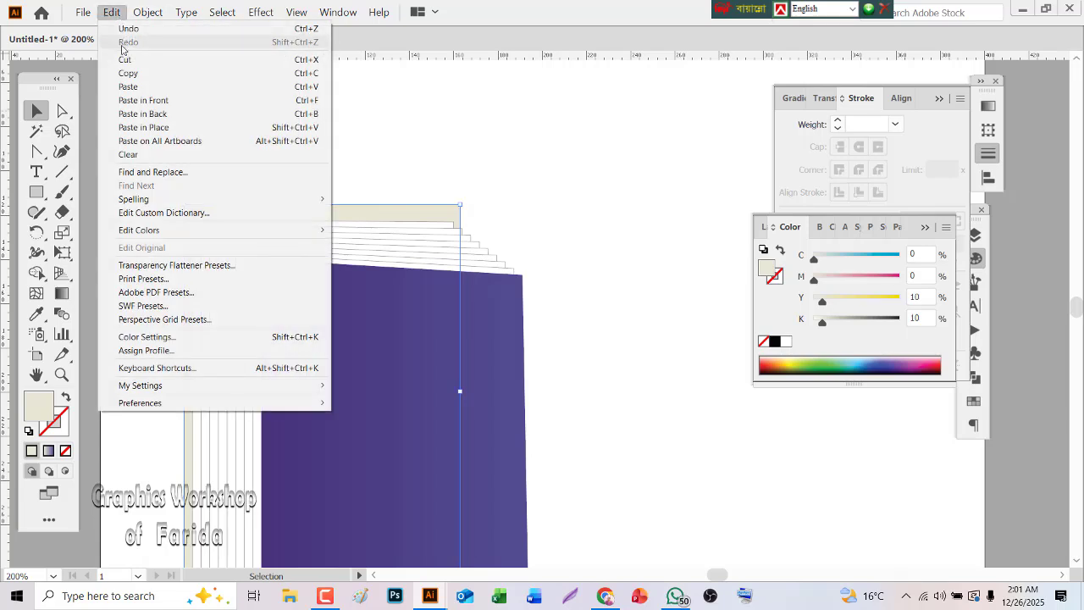
click(127, 74)
click(110, 12)
click(162, 99)
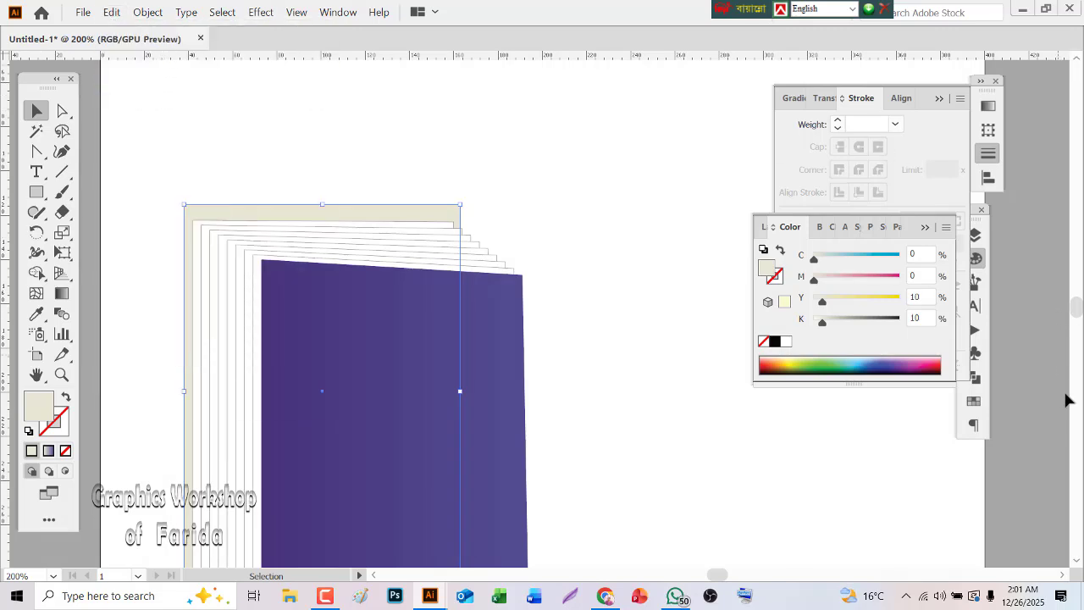
click(1078, 559)
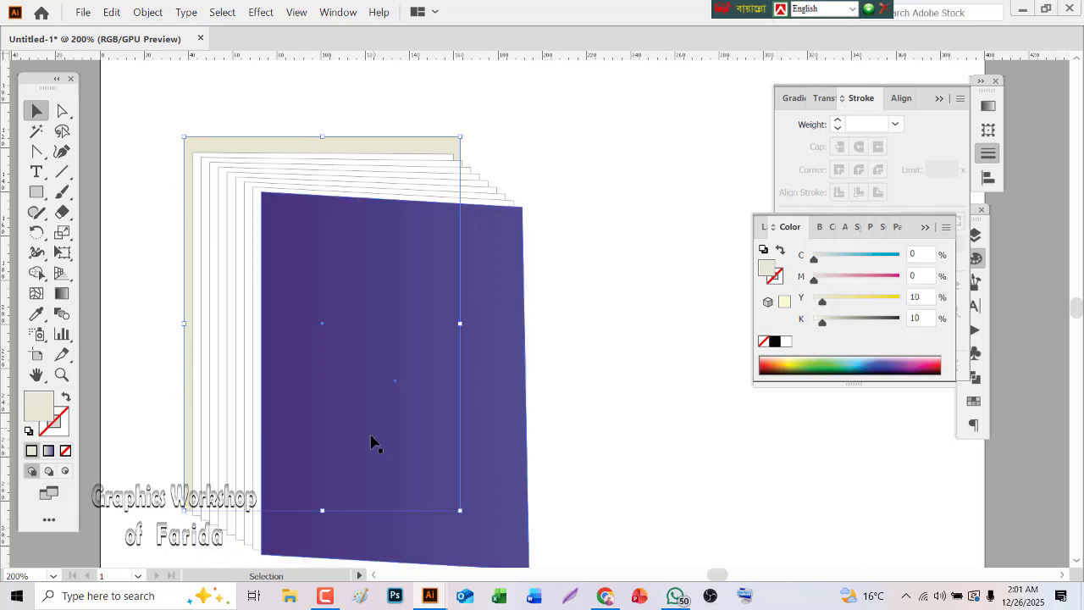
drag(324, 512, 354, 144)
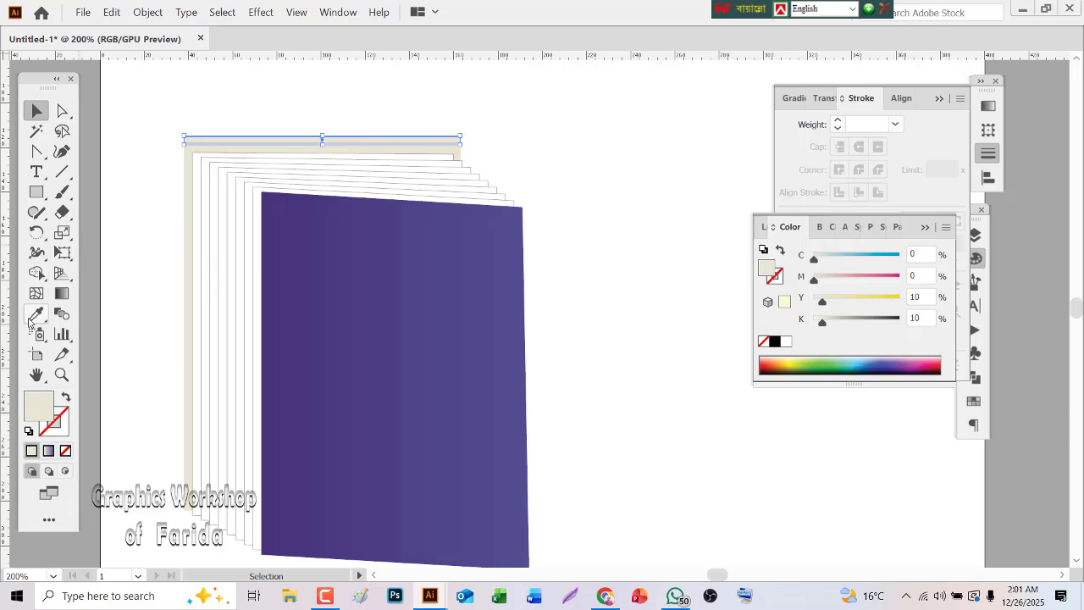
Fill the thin strip with the front cover's purple gradient, and create a copy rotated 90° about the strip's upper-right corner
click(36, 313)
click(433, 276)
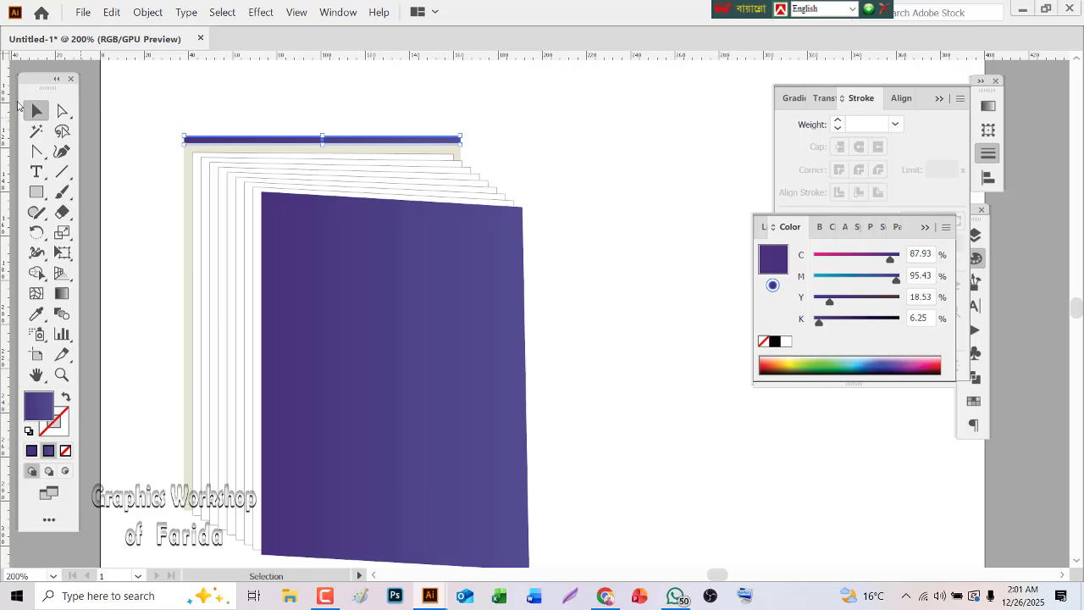
click(37, 232)
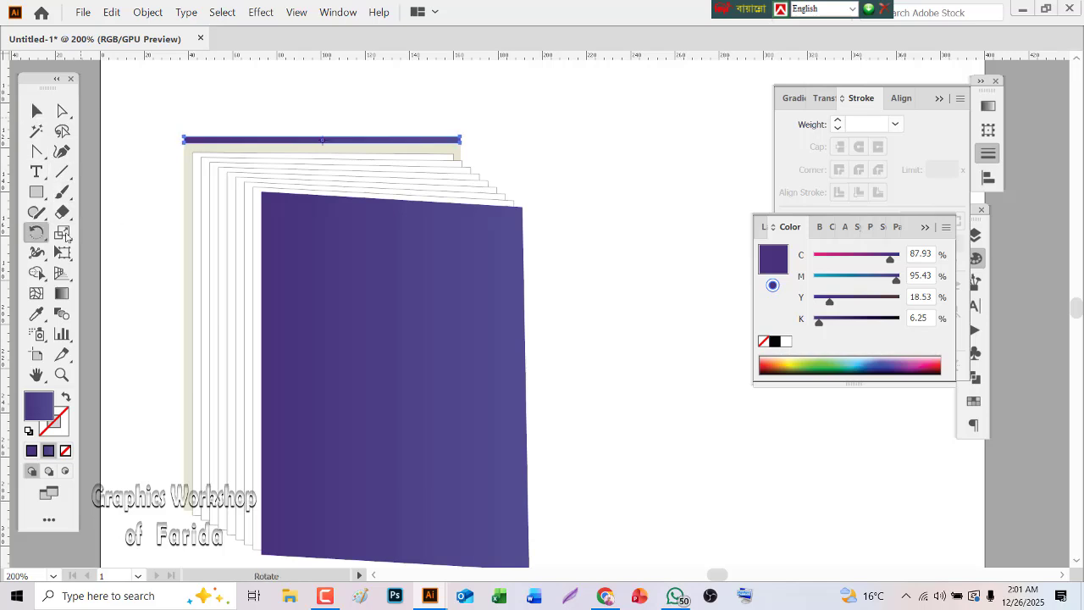
alt+click(461, 136)
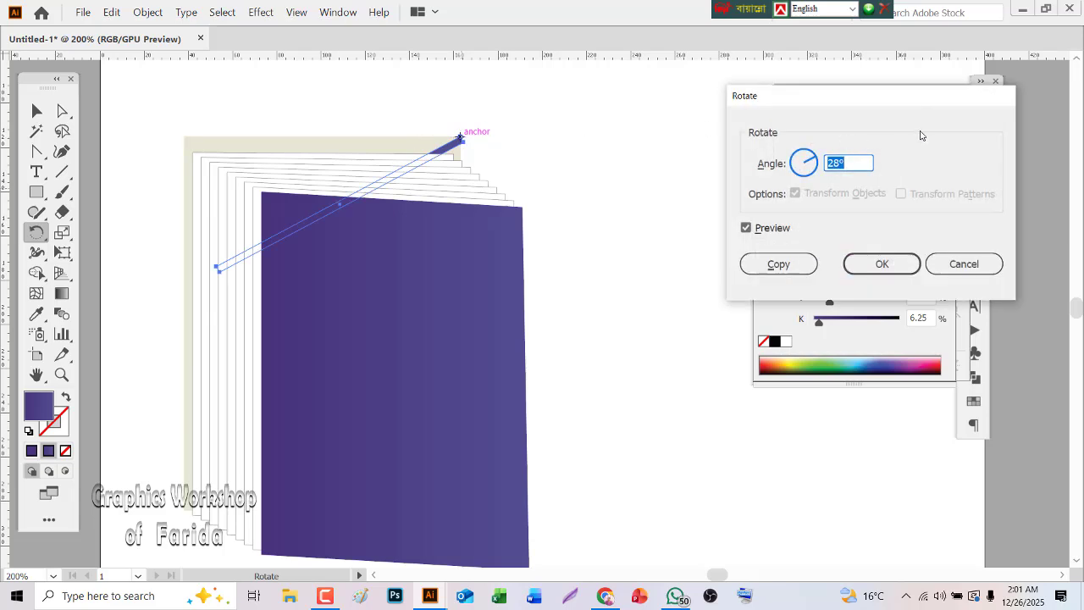
text(90)
click(778, 265)
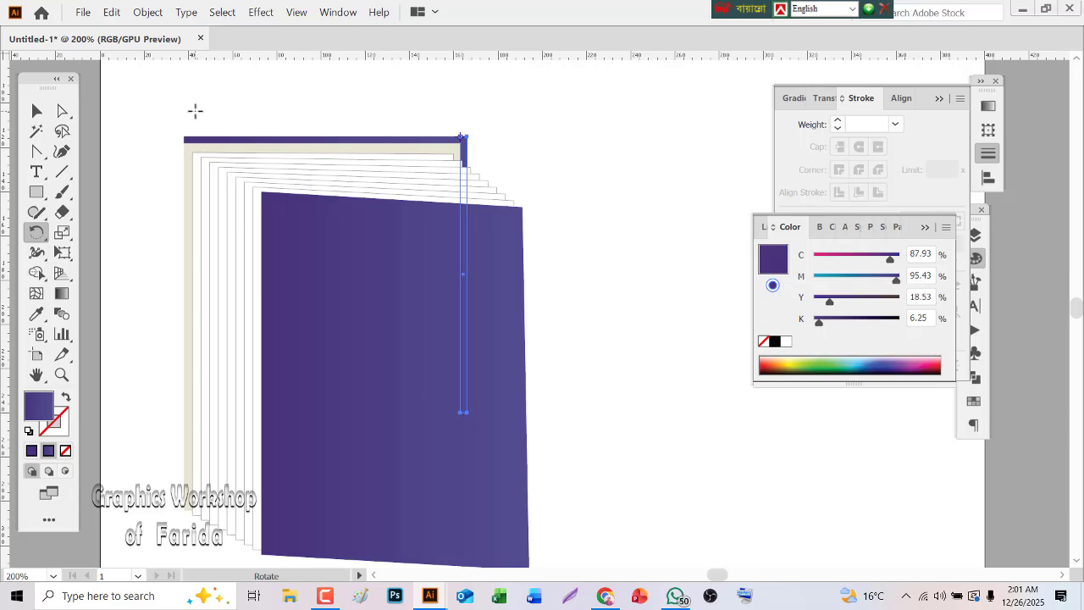
click(37, 110)
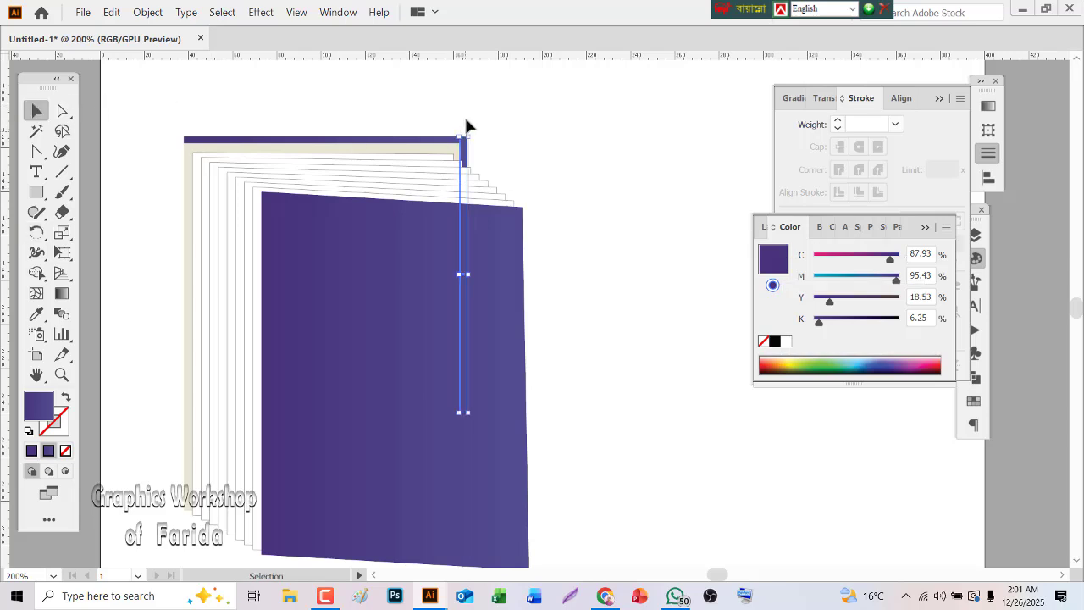
Group the cream back cover with its horizontal and vertical purple edge strips
click(443, 115)
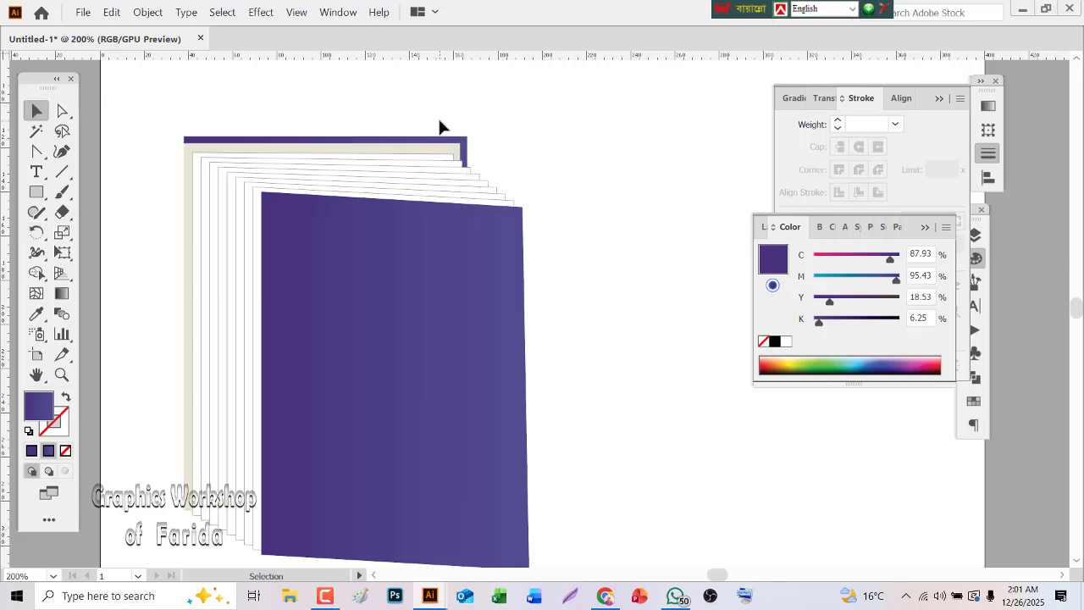
drag(440, 122, 473, 138)
click(147, 11)
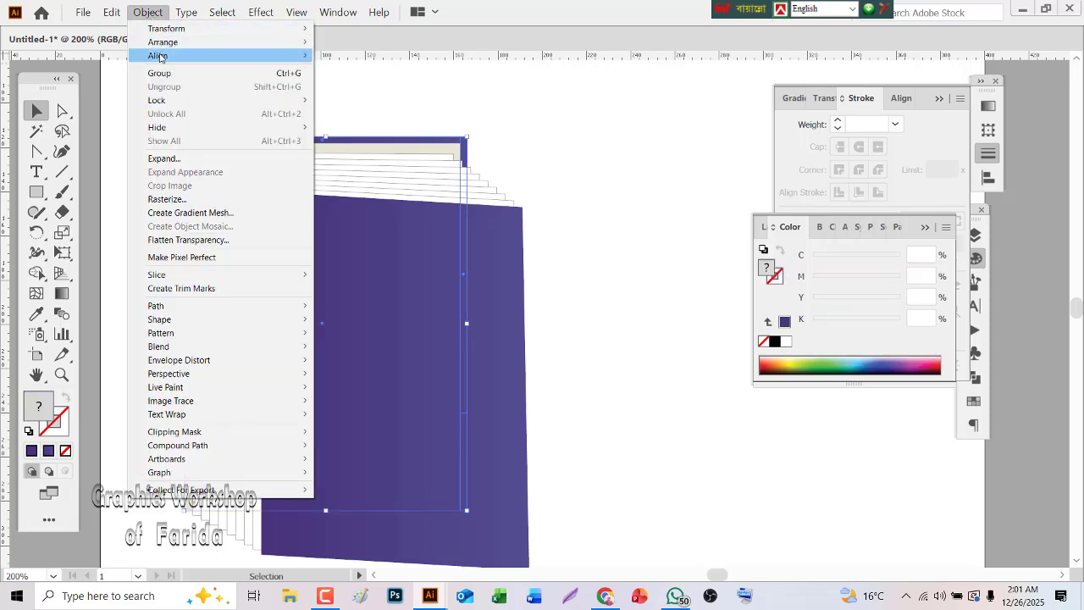
click(161, 74)
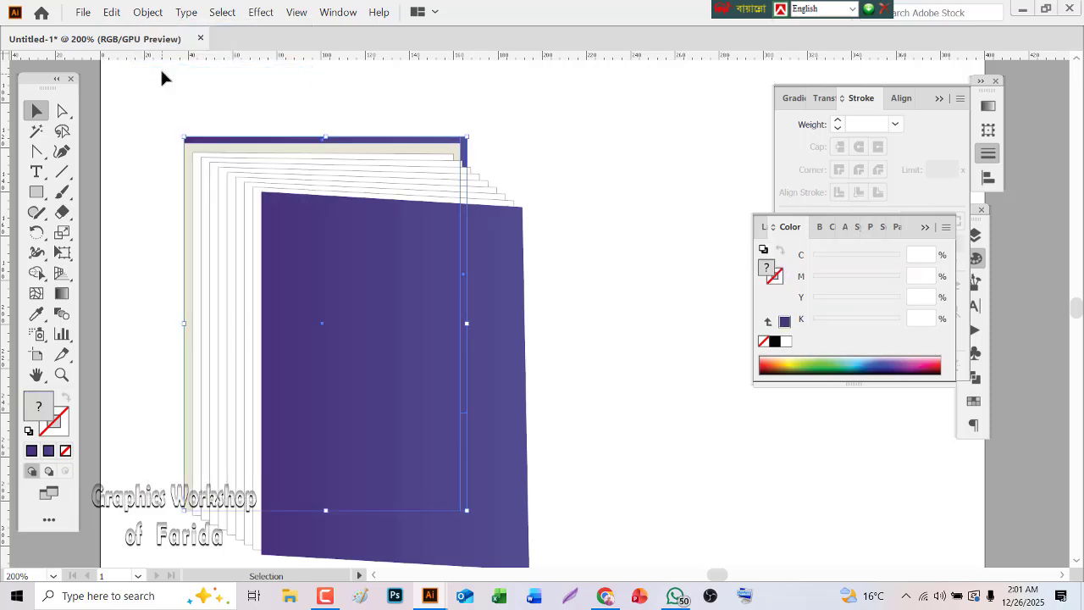
click(139, 63)
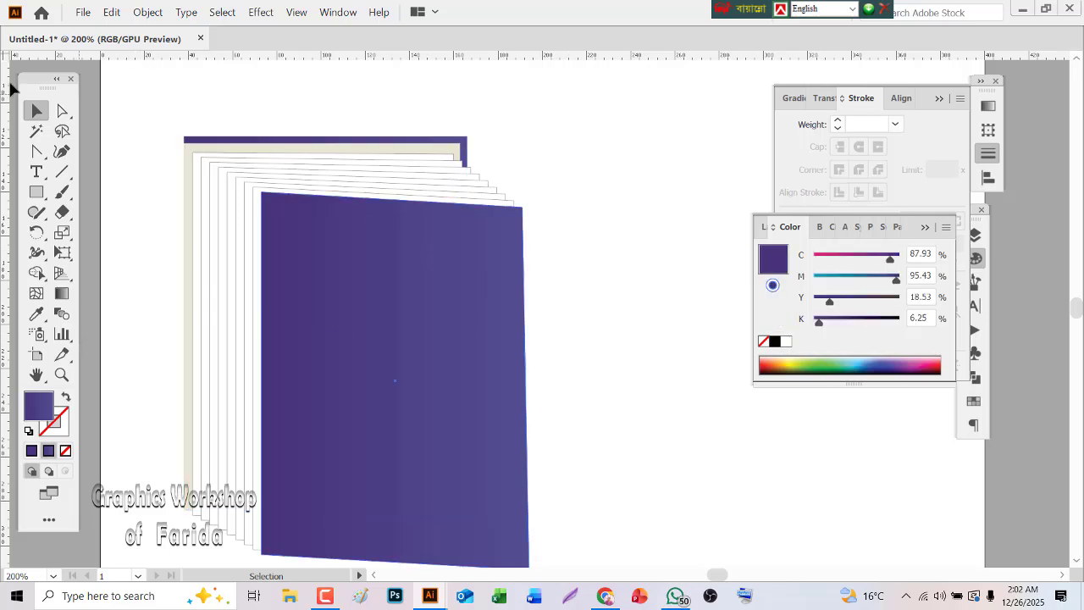
Draw a spine rectangle from the back cover's upper-left to the front cover's lower-left corner, and lower its upper-right anchor to the front cover's corner
click(35, 193)
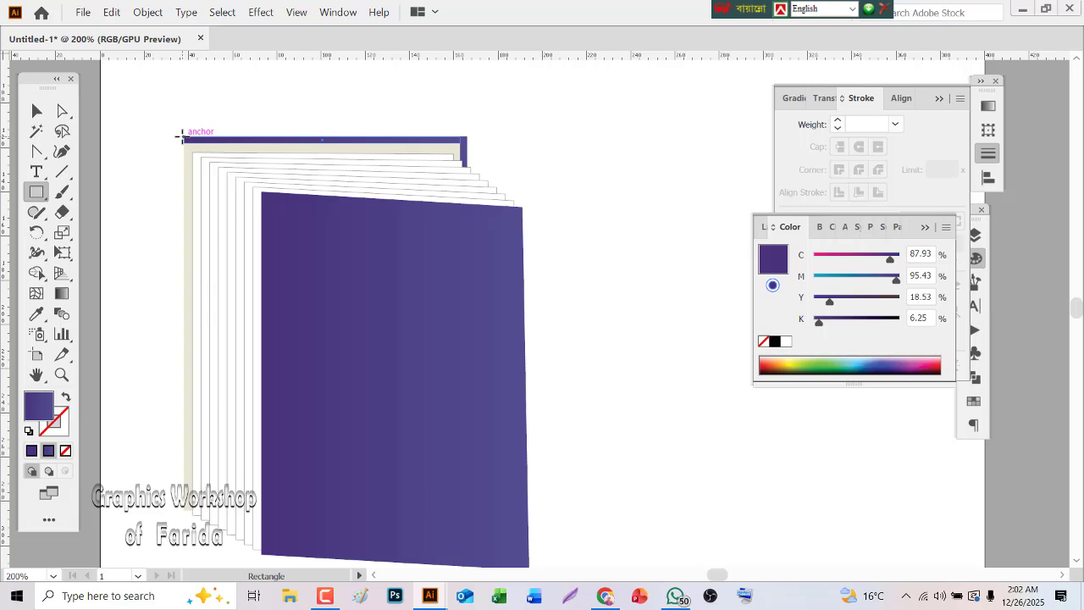
drag(182, 137, 261, 556)
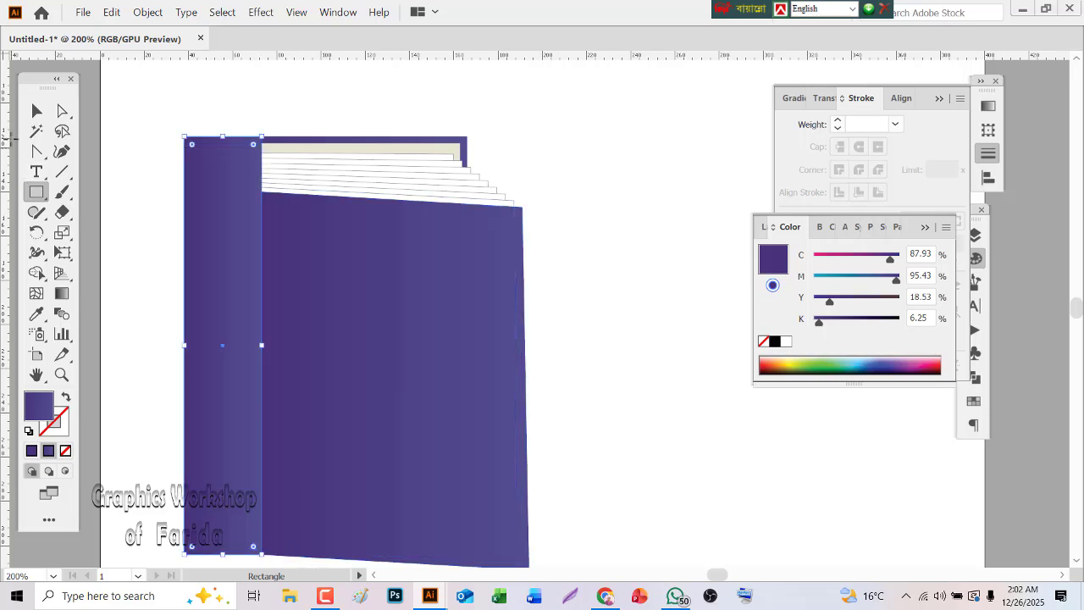
click(61, 111)
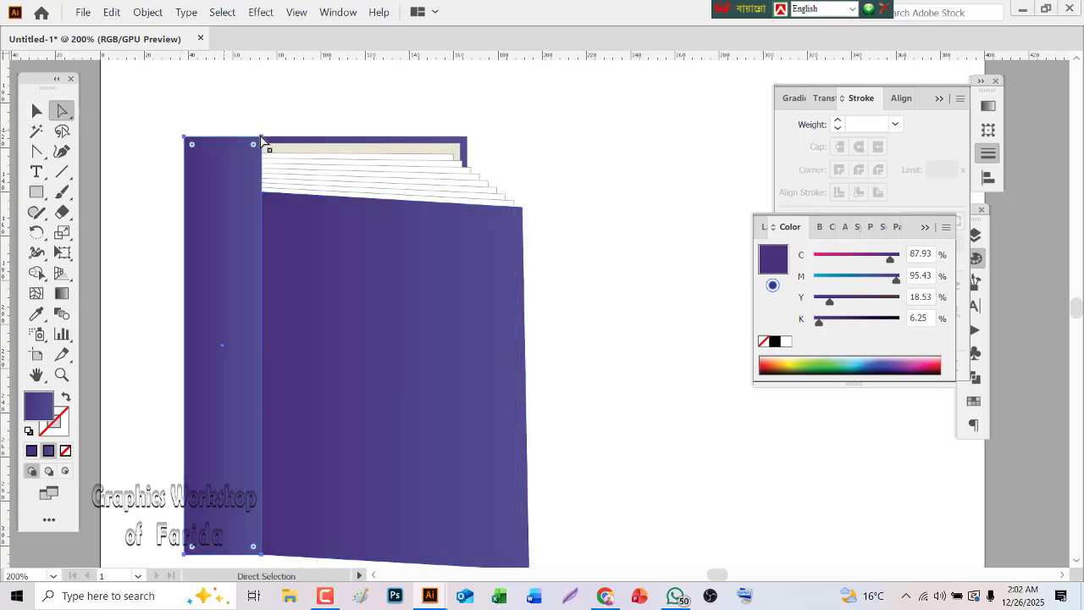
click(287, 110)
click(252, 150)
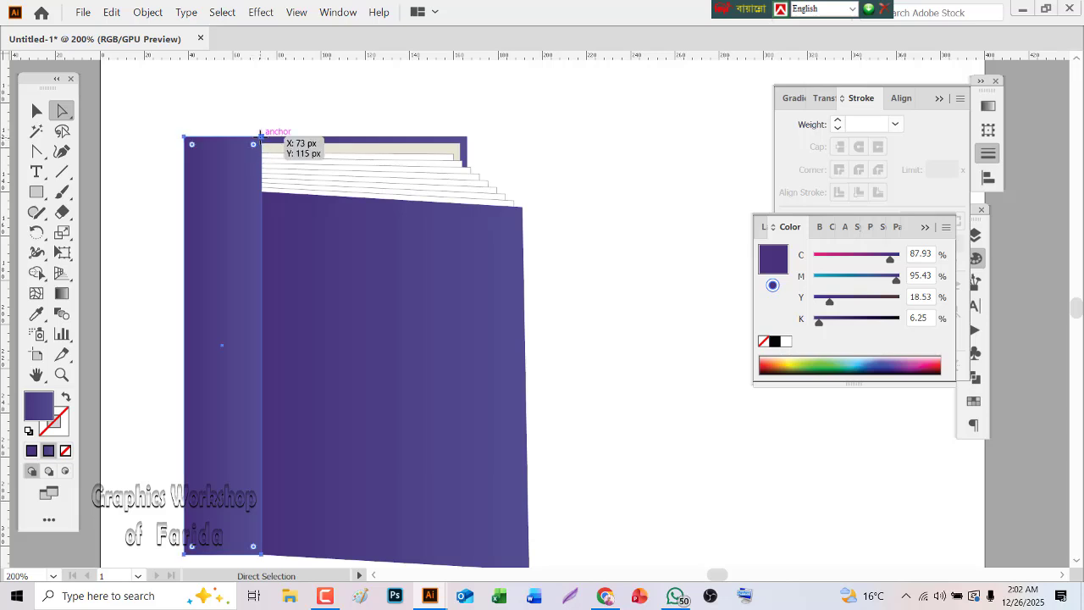
drag(262, 136, 265, 194)
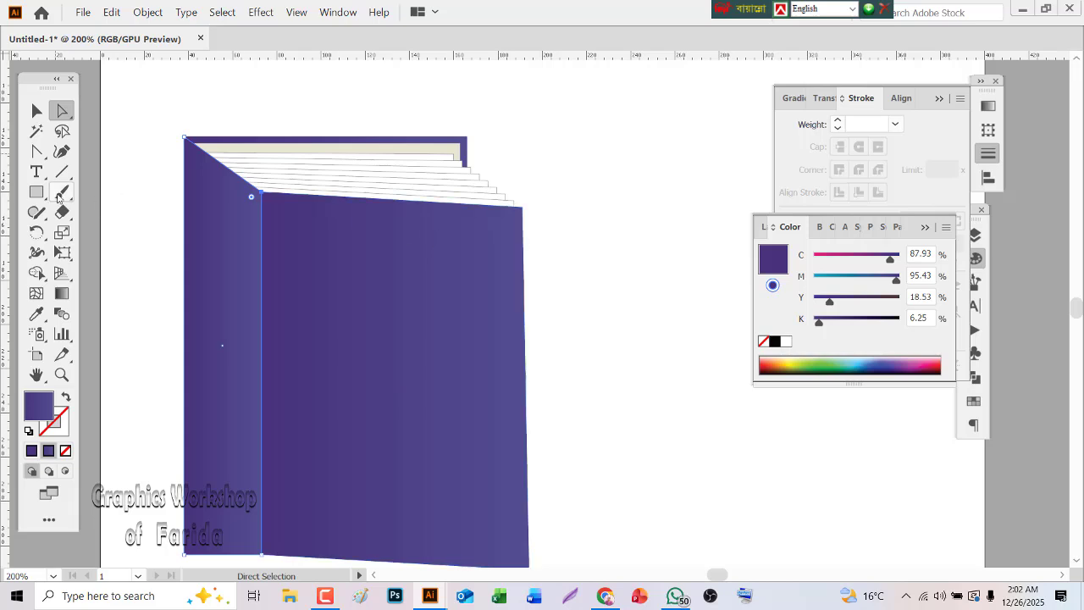
Bend the spine's slanted top edge into a slight downward curve
click(36, 151)
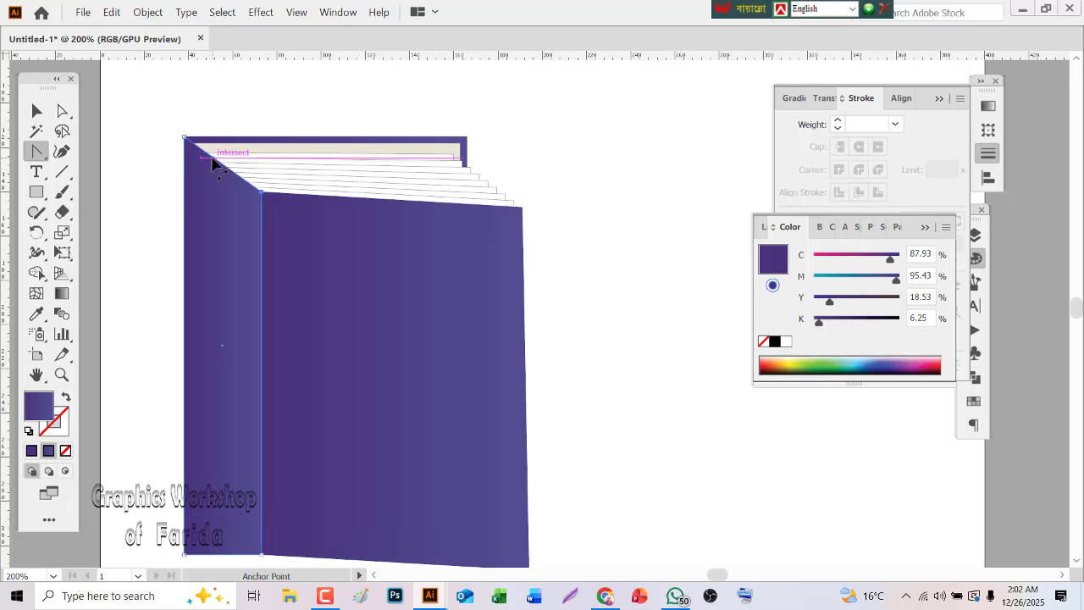
drag(213, 164, 217, 174)
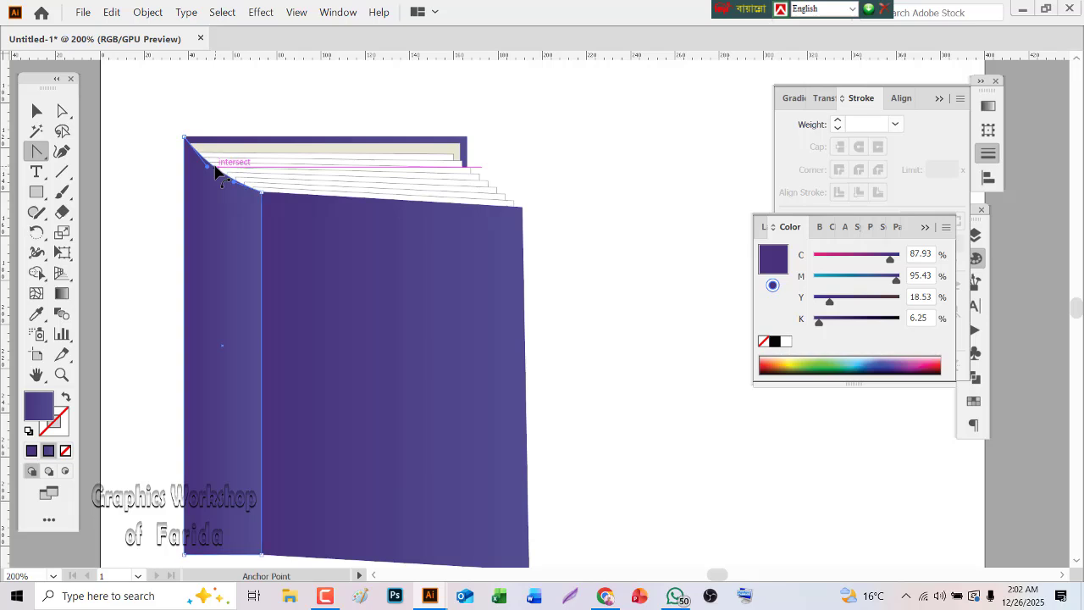
click(591, 206)
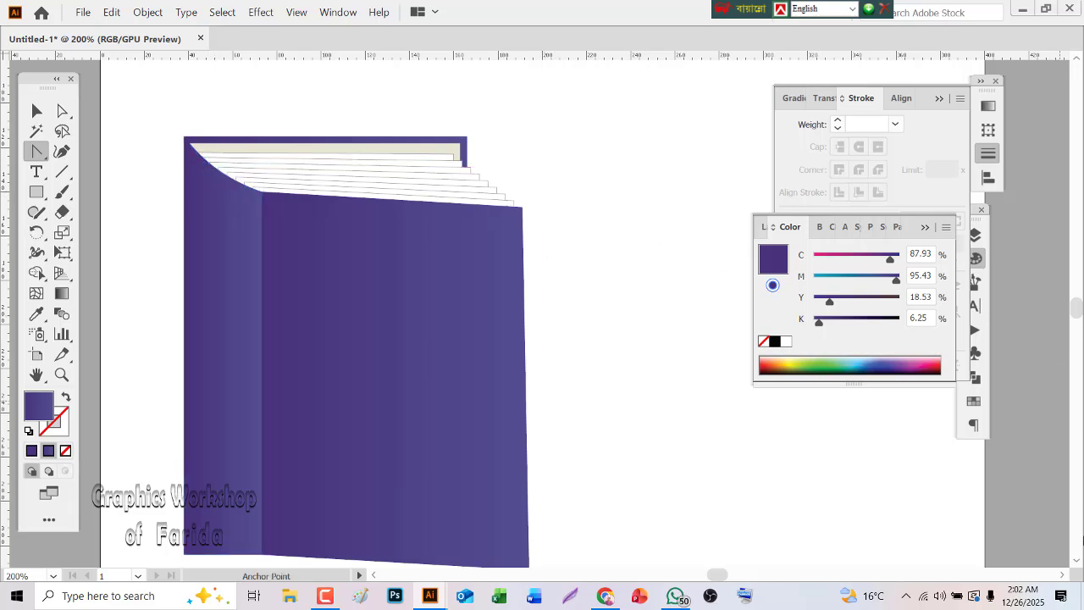
Move the spine's lower-left anchor to the back cover's lower-left corner and bend the slanted bottom edge into a slight downward curve
click(1074, 566)
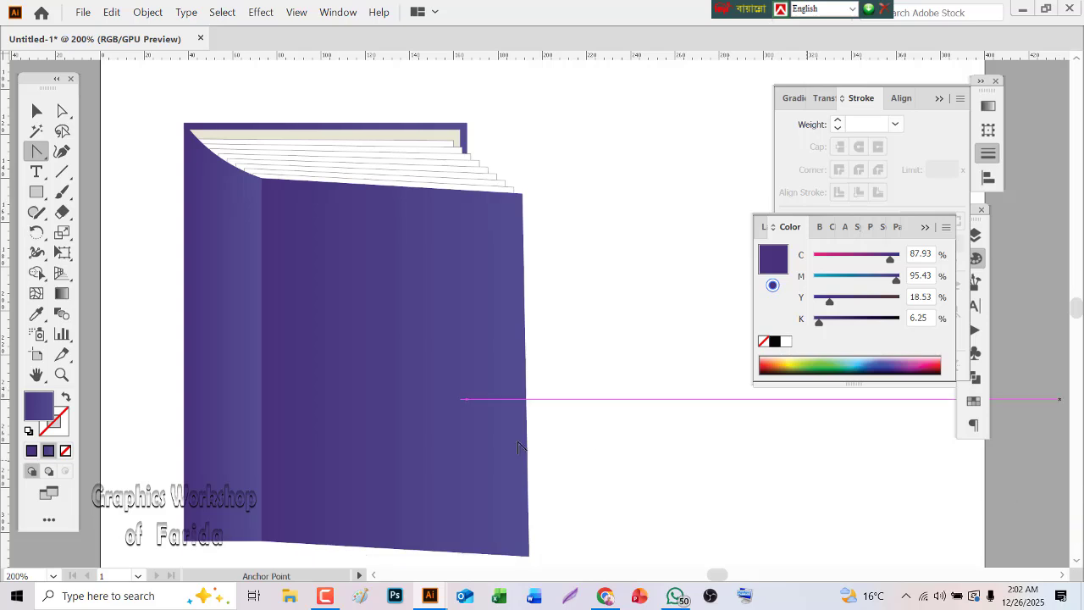
click(56, 113)
click(207, 481)
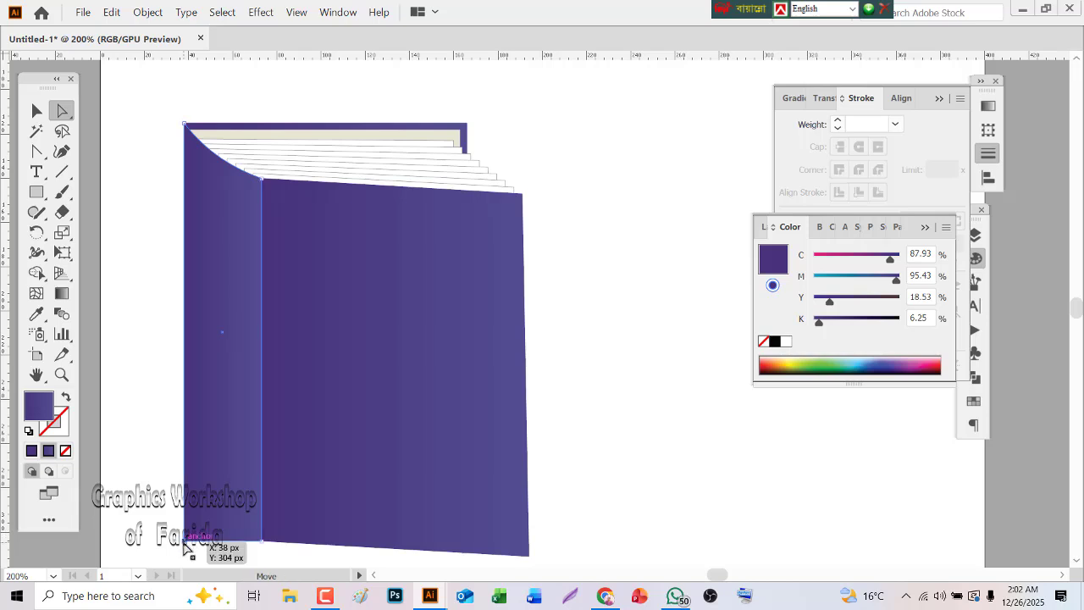
drag(184, 539, 187, 466)
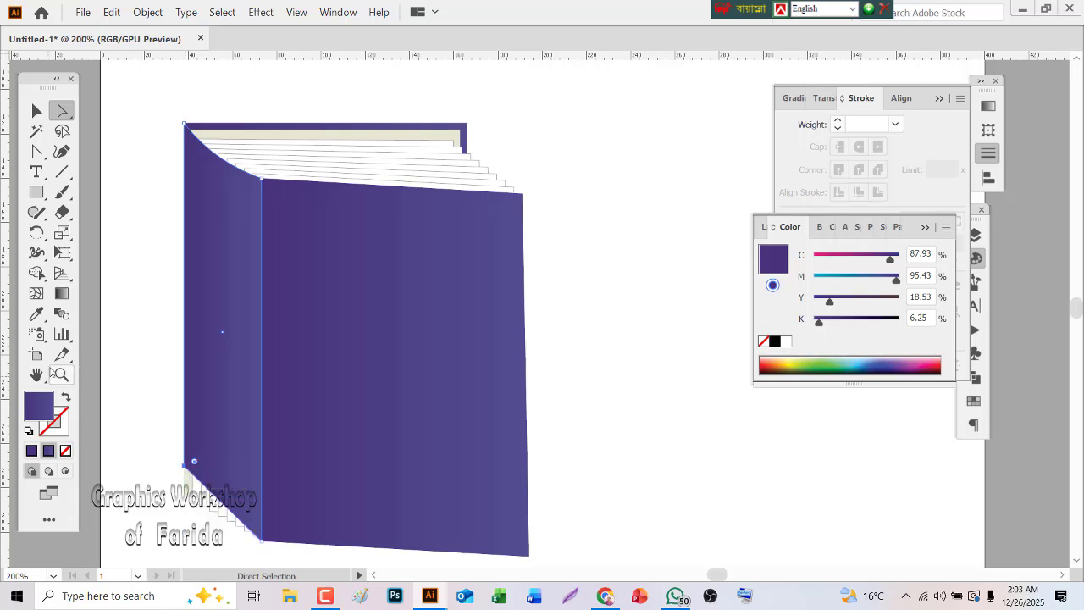
click(61, 374)
click(271, 500)
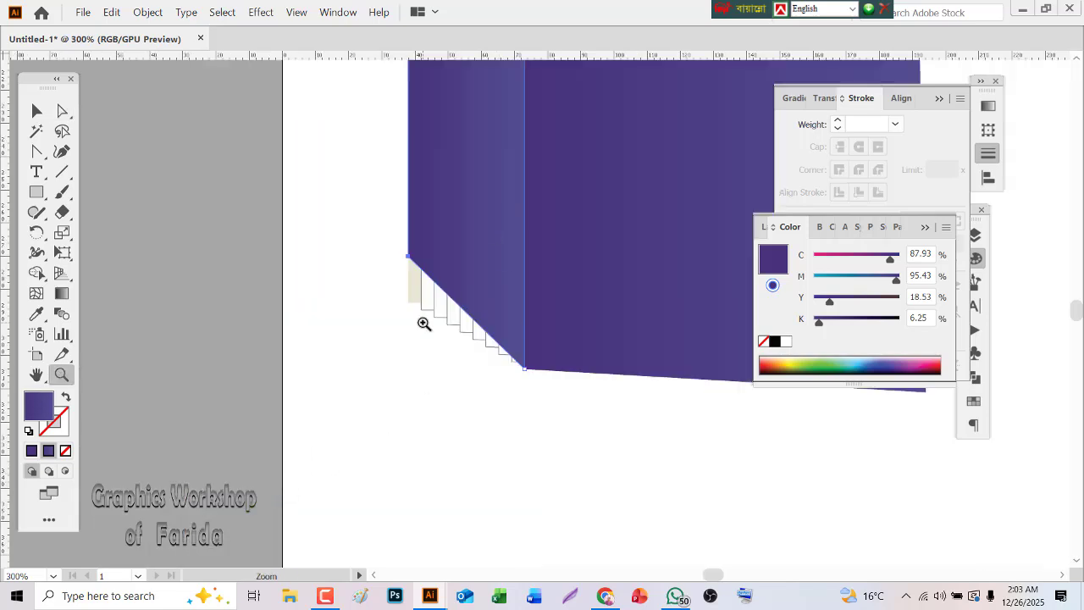
click(453, 273)
click(61, 111)
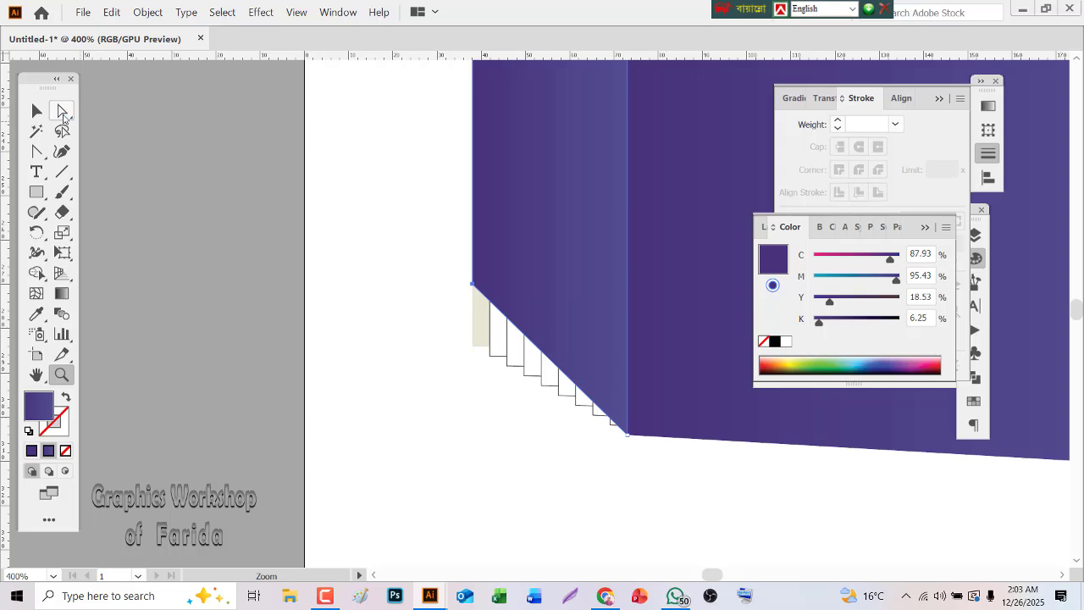
drag(473, 283, 472, 345)
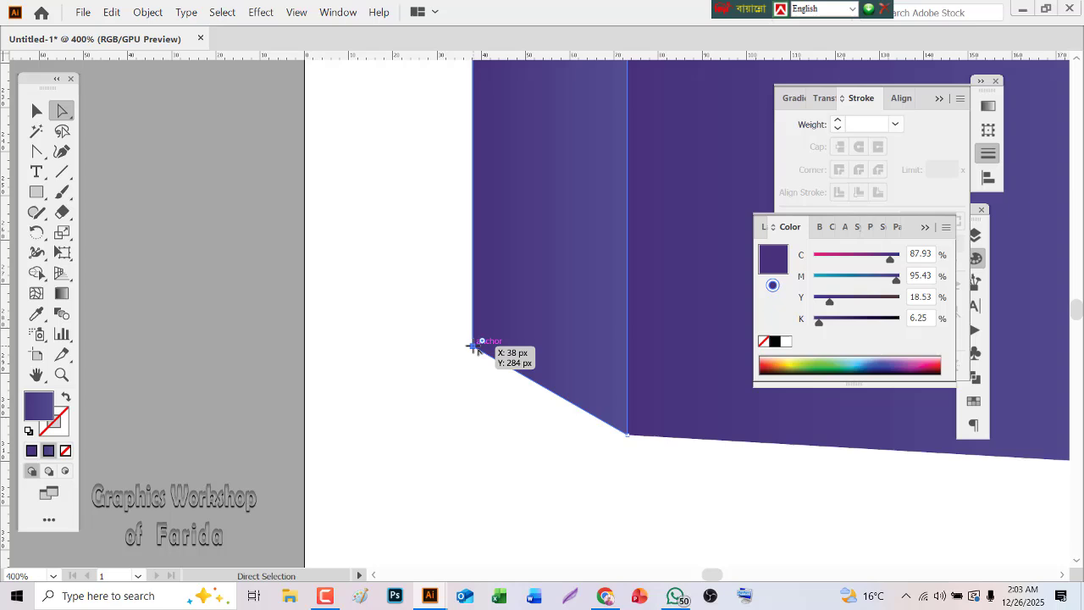
click(38, 155)
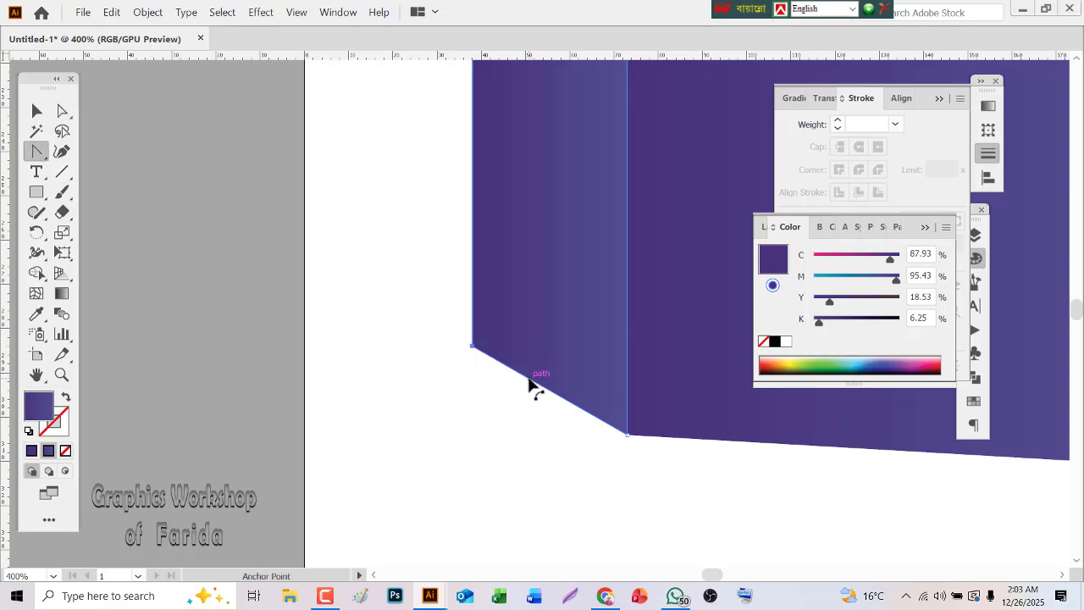
drag(529, 383, 525, 388)
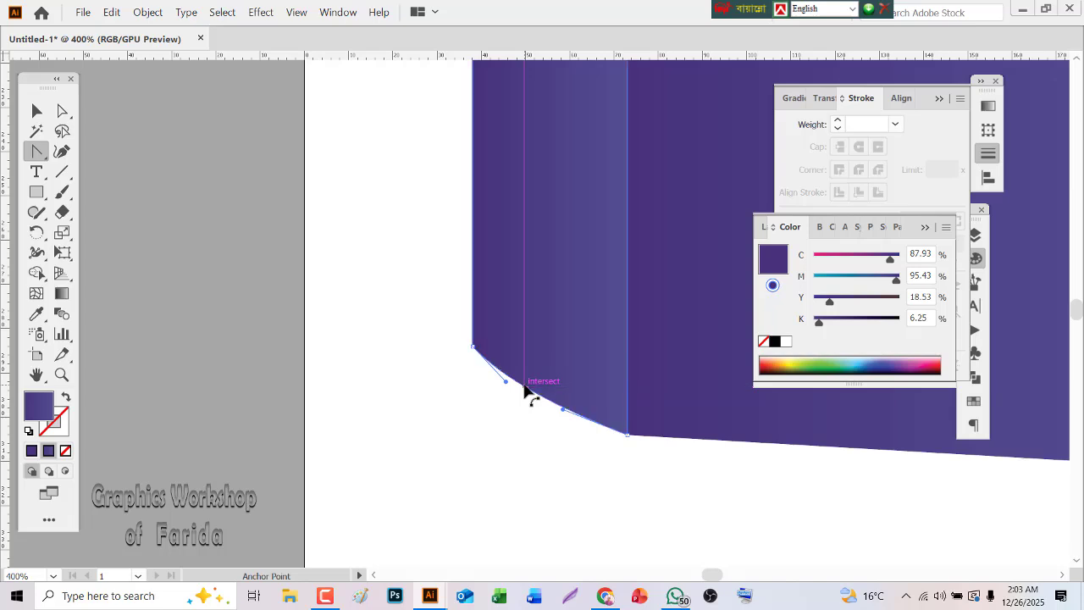
Group the covers, pages and spine into a single book object
double_click(39, 376)
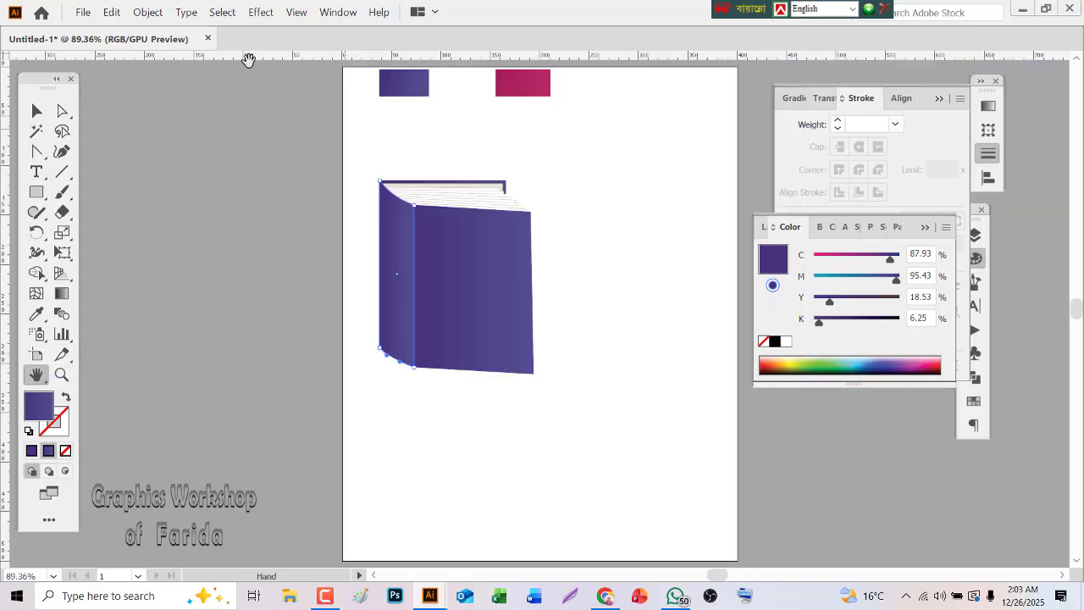
click(37, 111)
click(417, 402)
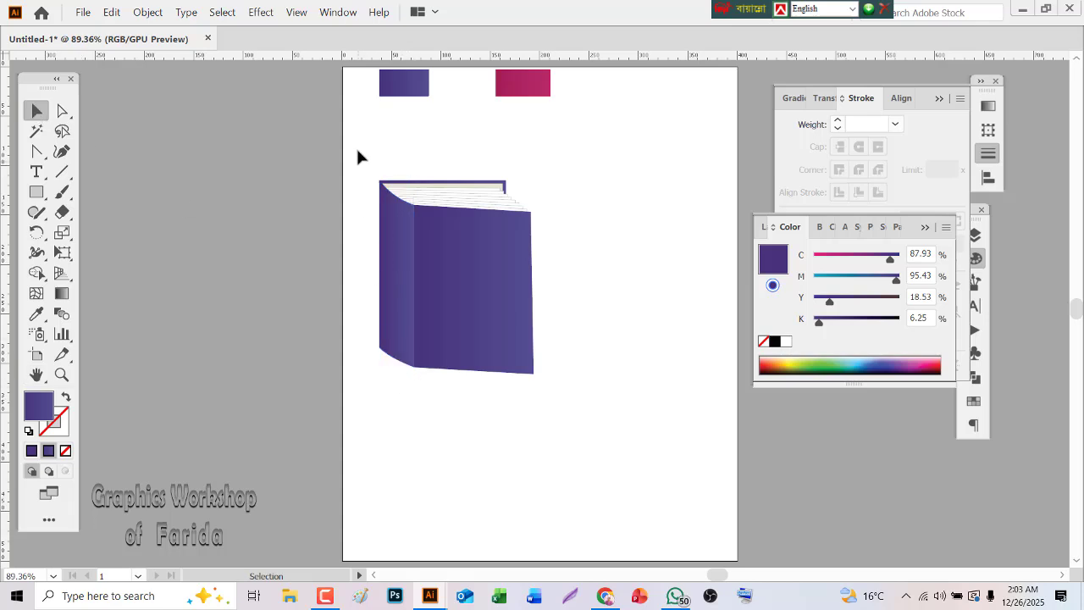
drag(373, 162, 523, 331)
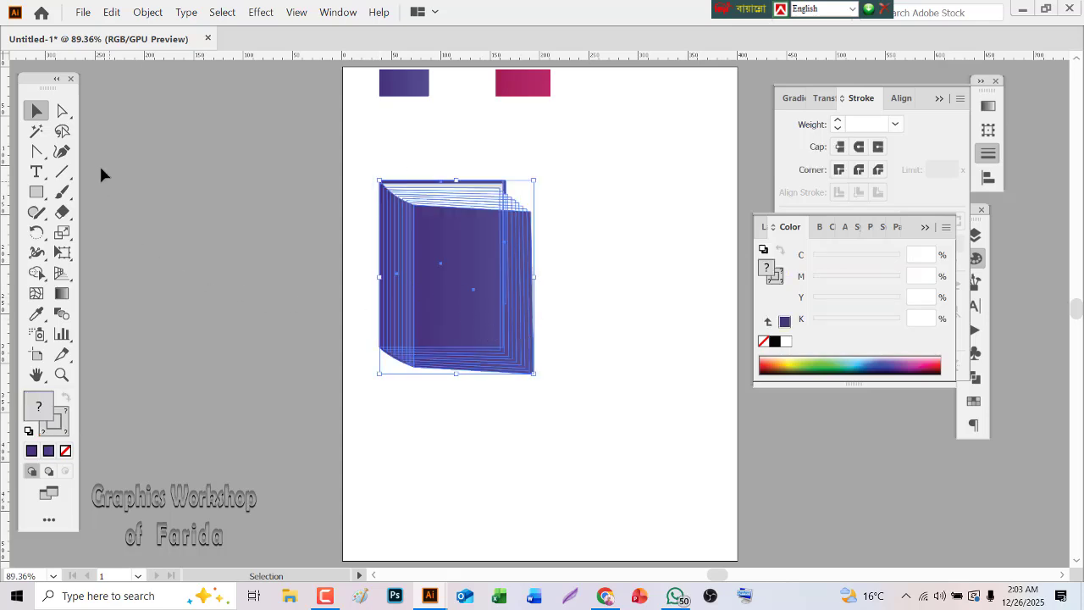
click(137, 14)
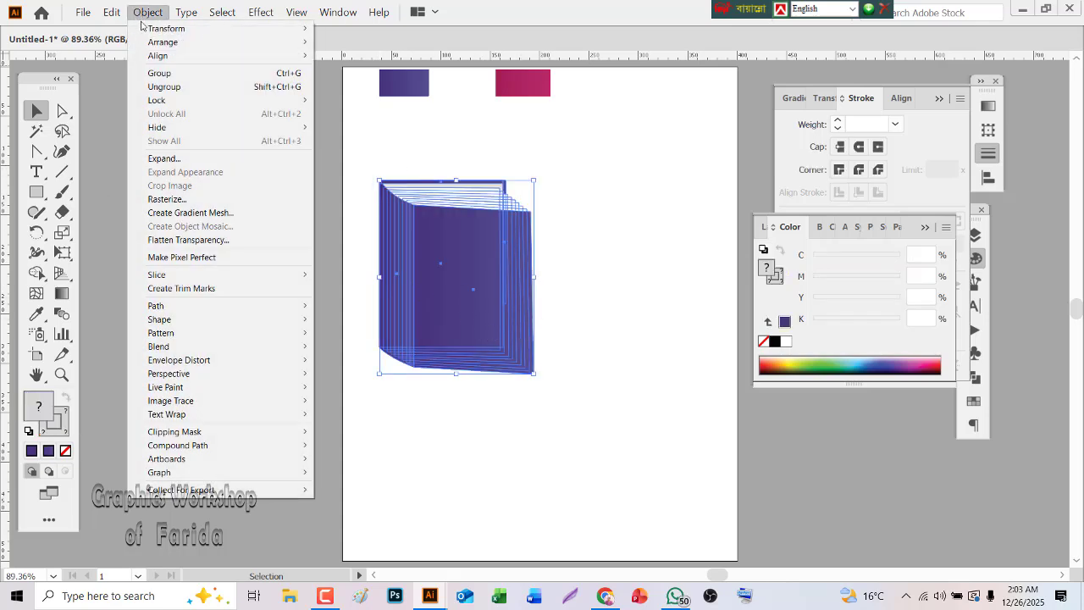
click(140, 74)
click(640, 290)
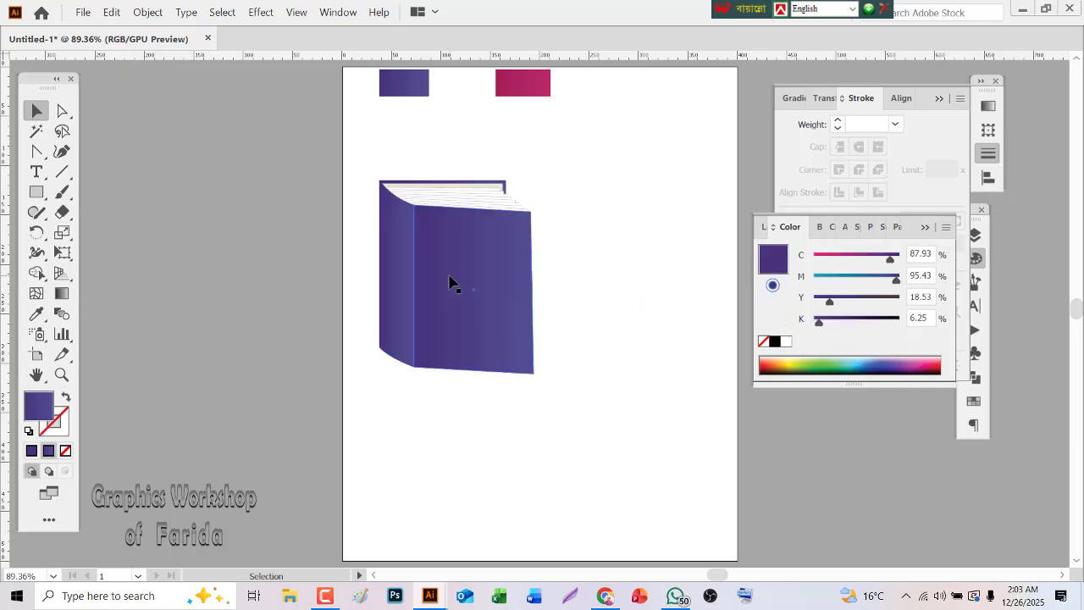
Create a mirrored copy of the book across the vertical axis and place it beside the original, slightly higher
click(495, 317)
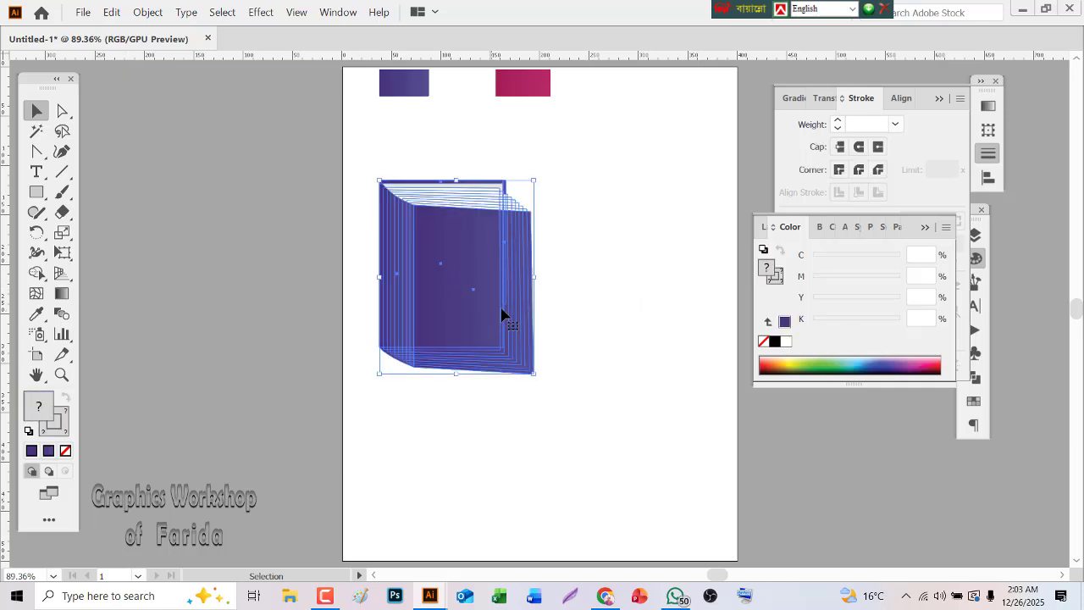
drag(40, 243, 84, 254)
double_click(37, 233)
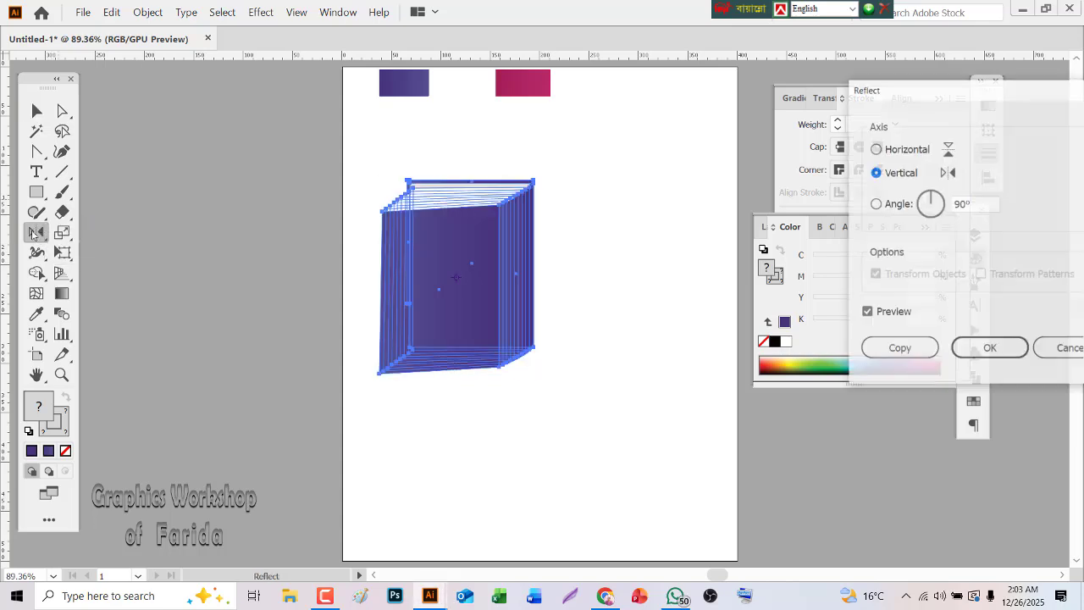
click(889, 348)
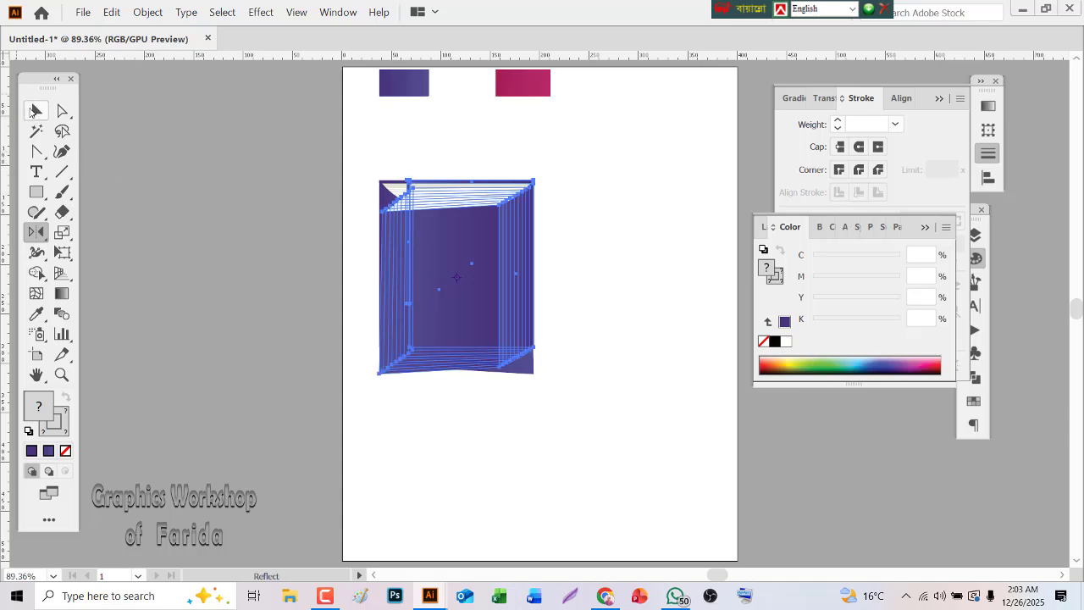
click(34, 113)
drag(437, 290, 631, 265)
click(583, 401)
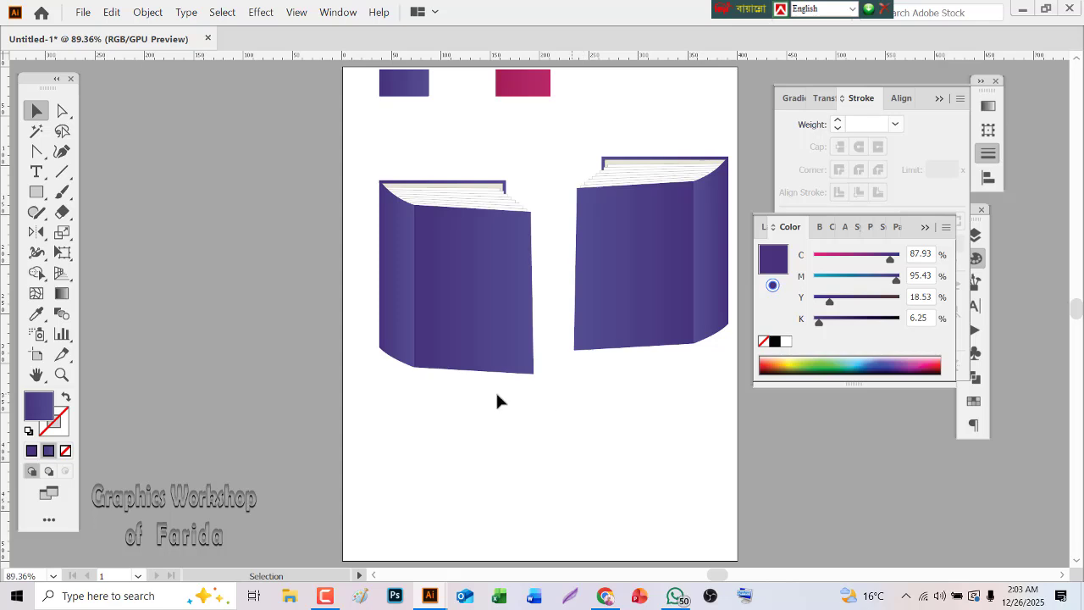
Make both books slightly narrower and move the original up level with the mirrored copy
click(509, 294)
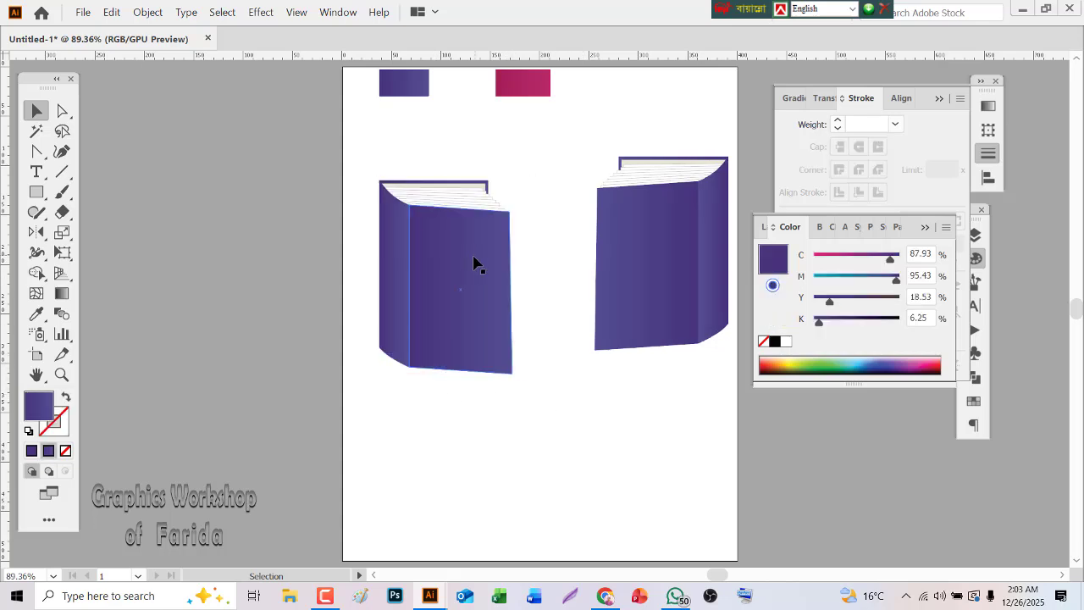
click(471, 274)
drag(467, 291, 460, 263)
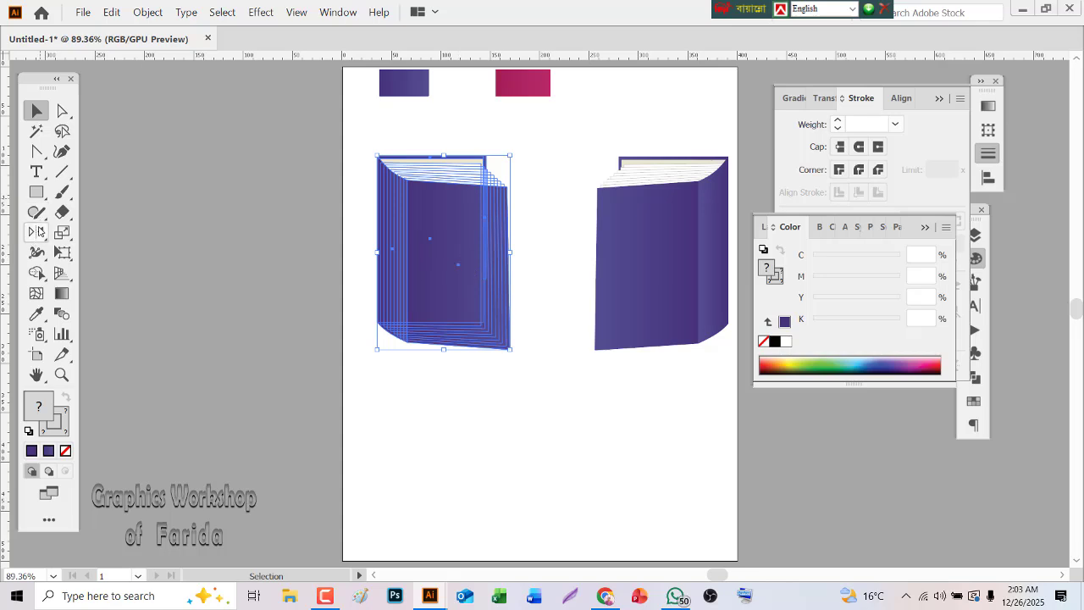
Rotate the original book by 24°
click(37, 231)
click(106, 232)
double_click(37, 232)
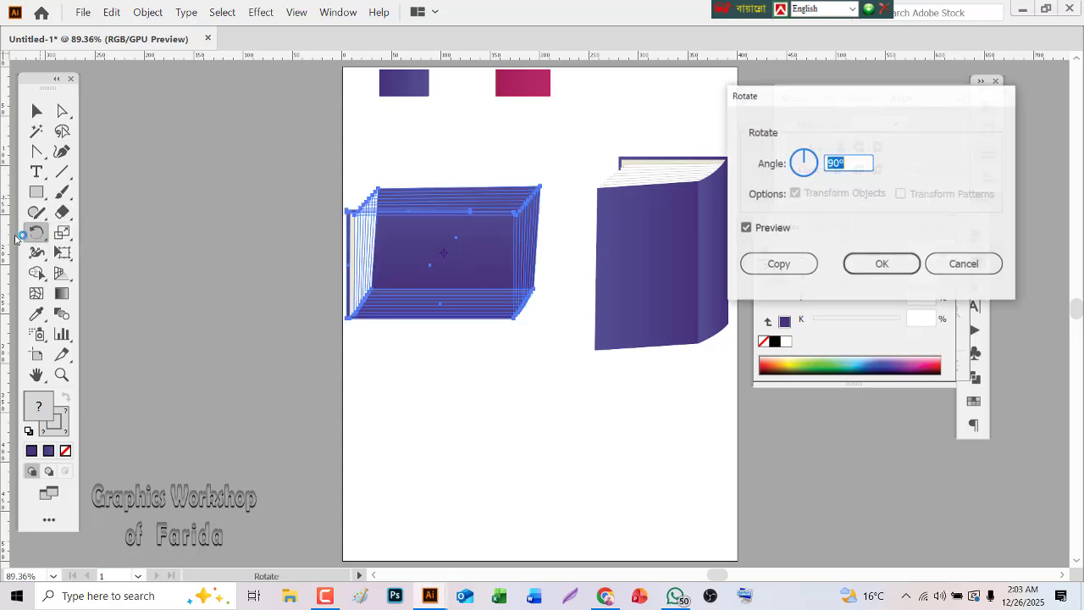
click(848, 165)
drag(848, 165, 787, 167)
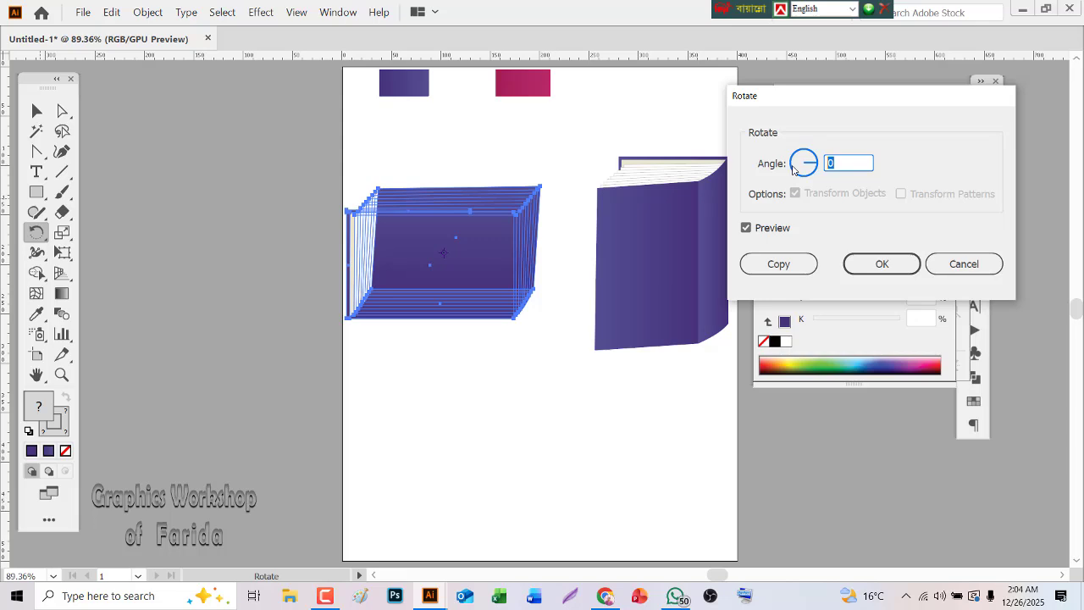
key(Down)
key(Down)
key(Down)
key(Down)
key(Down)
key(Down)
key(Down)
key(Down)
key(Down)
key(Down)
key(Down)
key(Down)
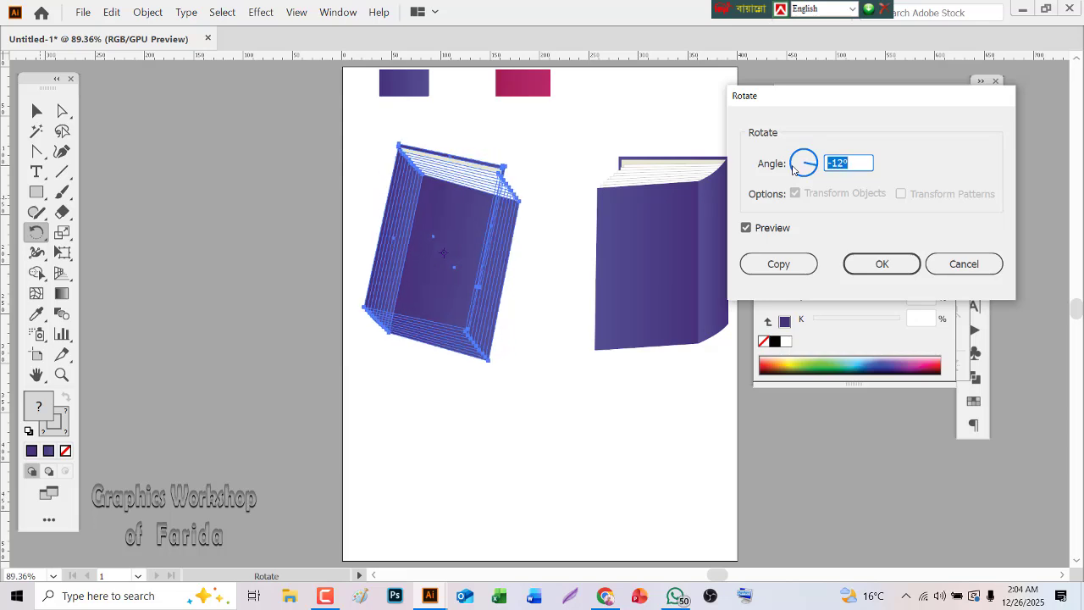
key(Down)
key(Down)
key(Down)
key(Down)
key(Down)
key(Down)
key(Down)
key(Down)
key(Down)
key(Down)
key(Down)
key(Down)
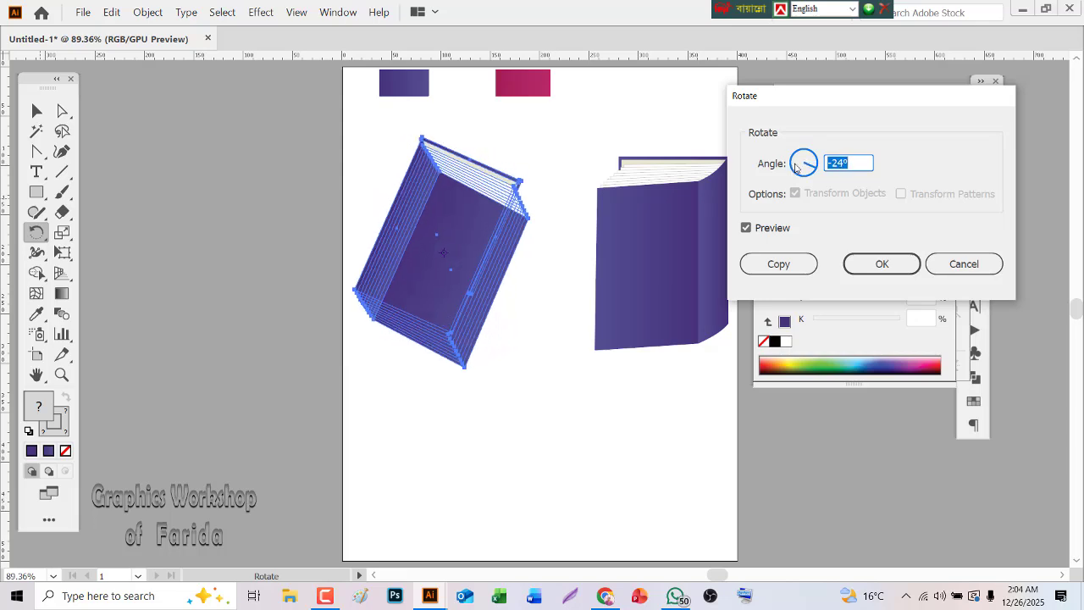
click(834, 162)
key(BackSpace)
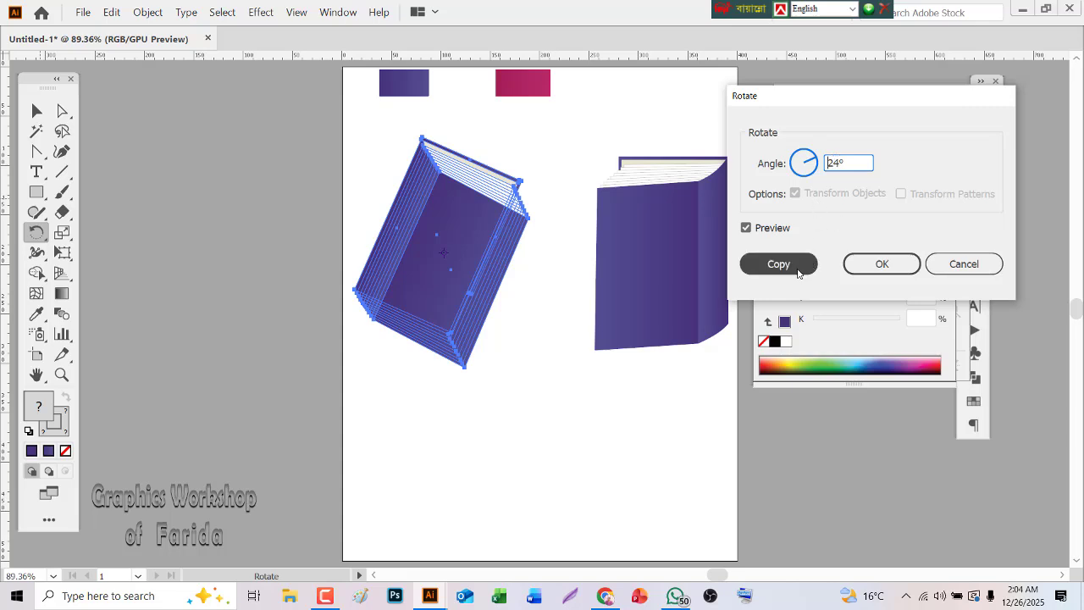
click(883, 267)
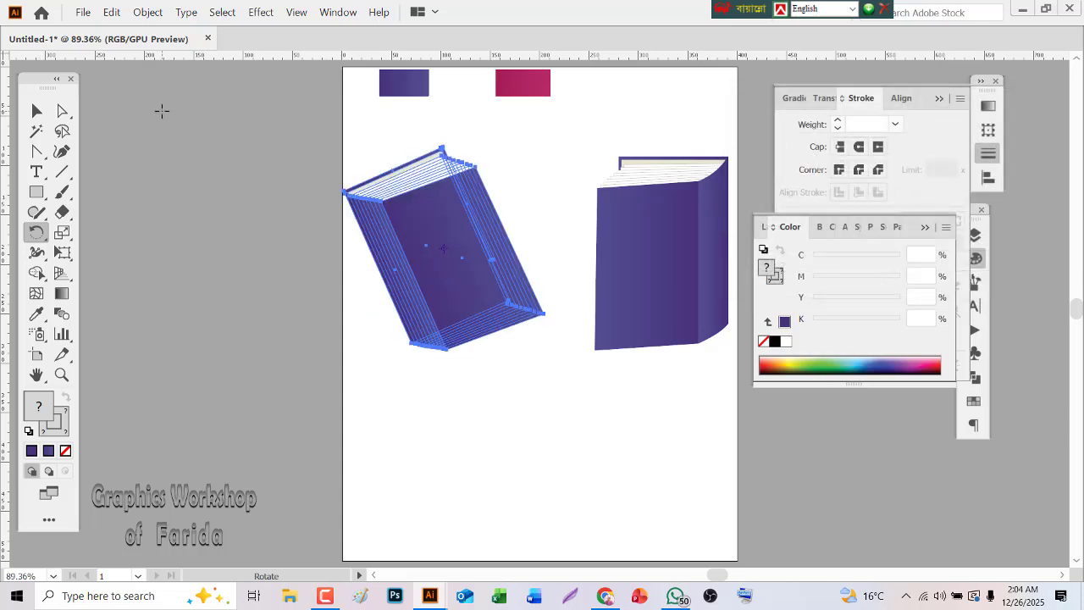
Move the tilted book slightly right and down, closer to the upright mirrored book, and deselect it
click(62, 110)
click(36, 111)
click(370, 397)
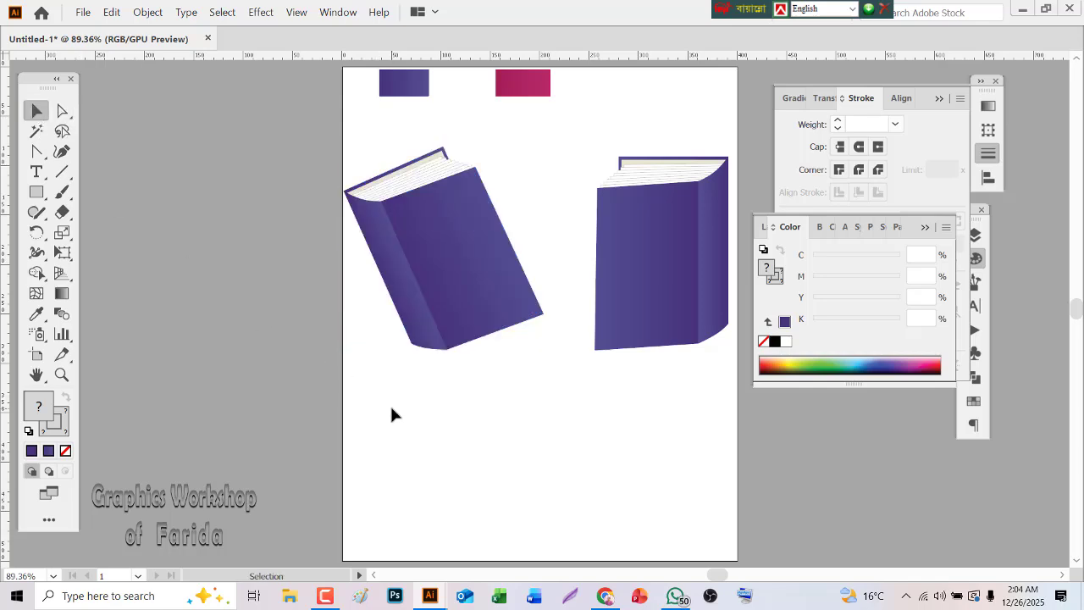
drag(432, 272, 455, 282)
click(448, 404)
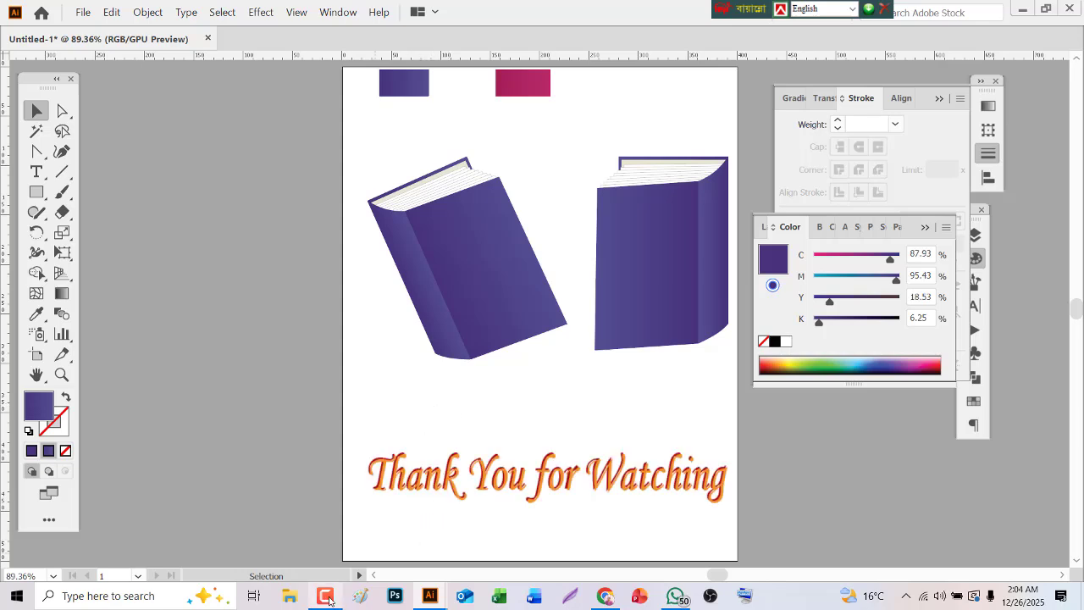
mouse_move(329, 597)
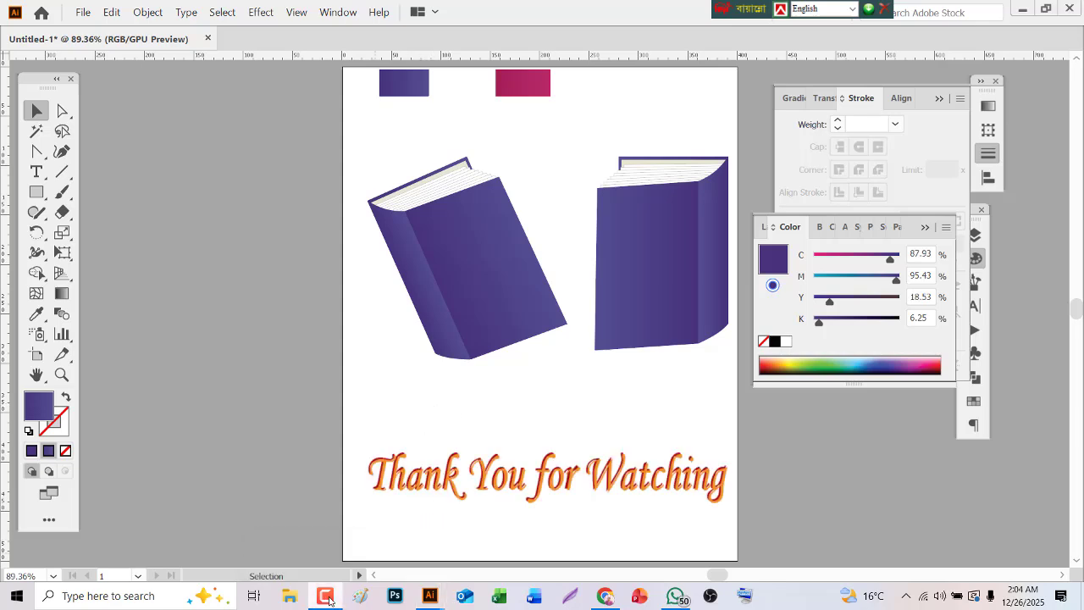